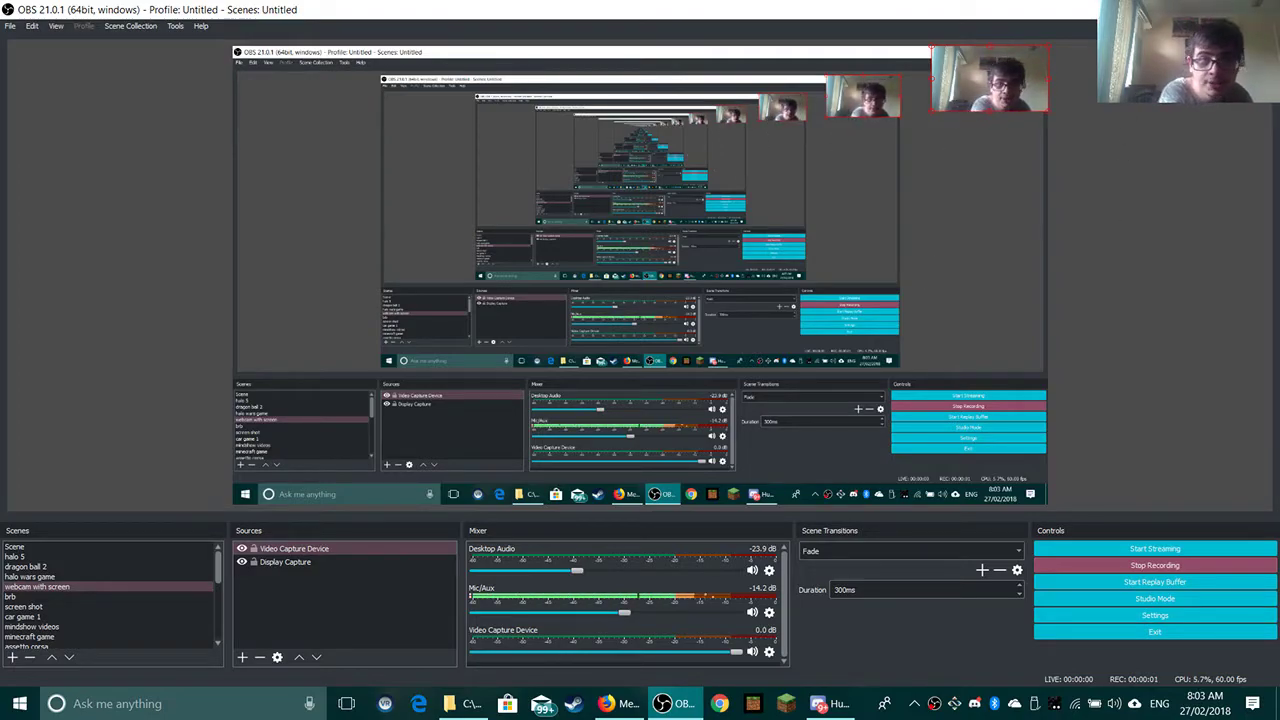
Bring the MeWe videos games and tech group page forward and scroll past its Yu-Gi-Oh link post
key(alt+Tab)
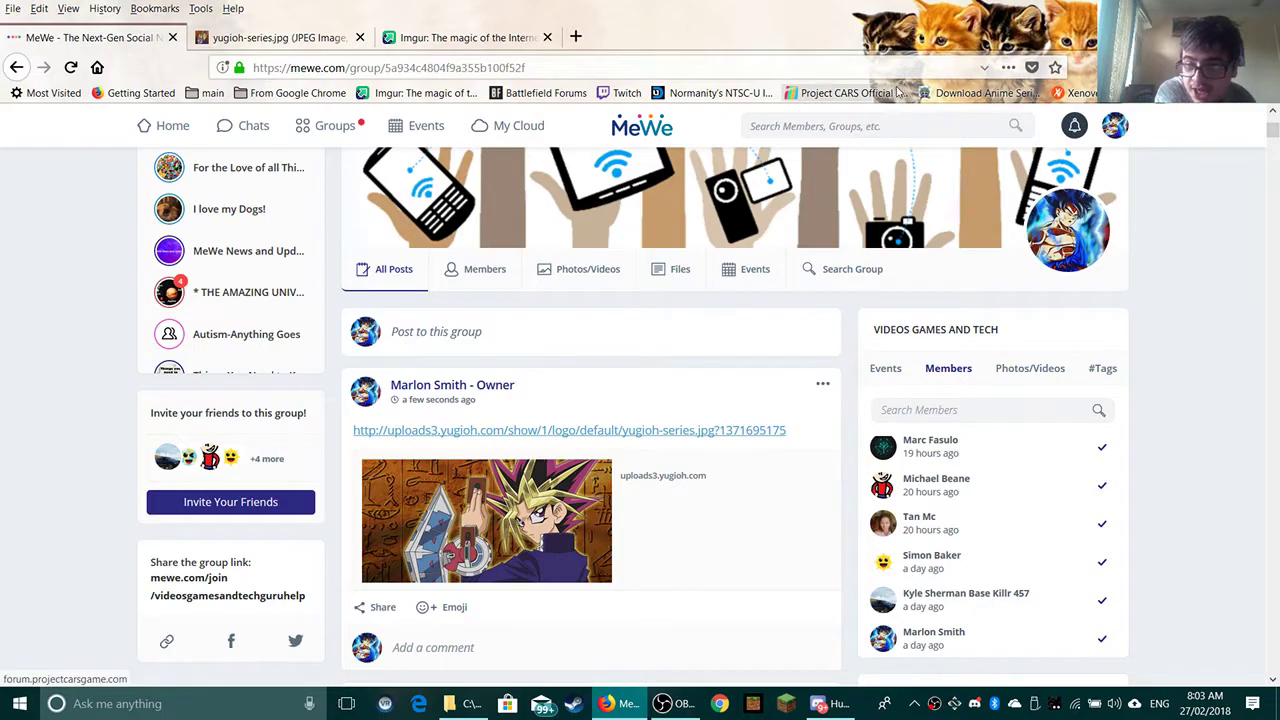
scroll(695, 305, down, 2)
scroll(680, 290, down, 1)
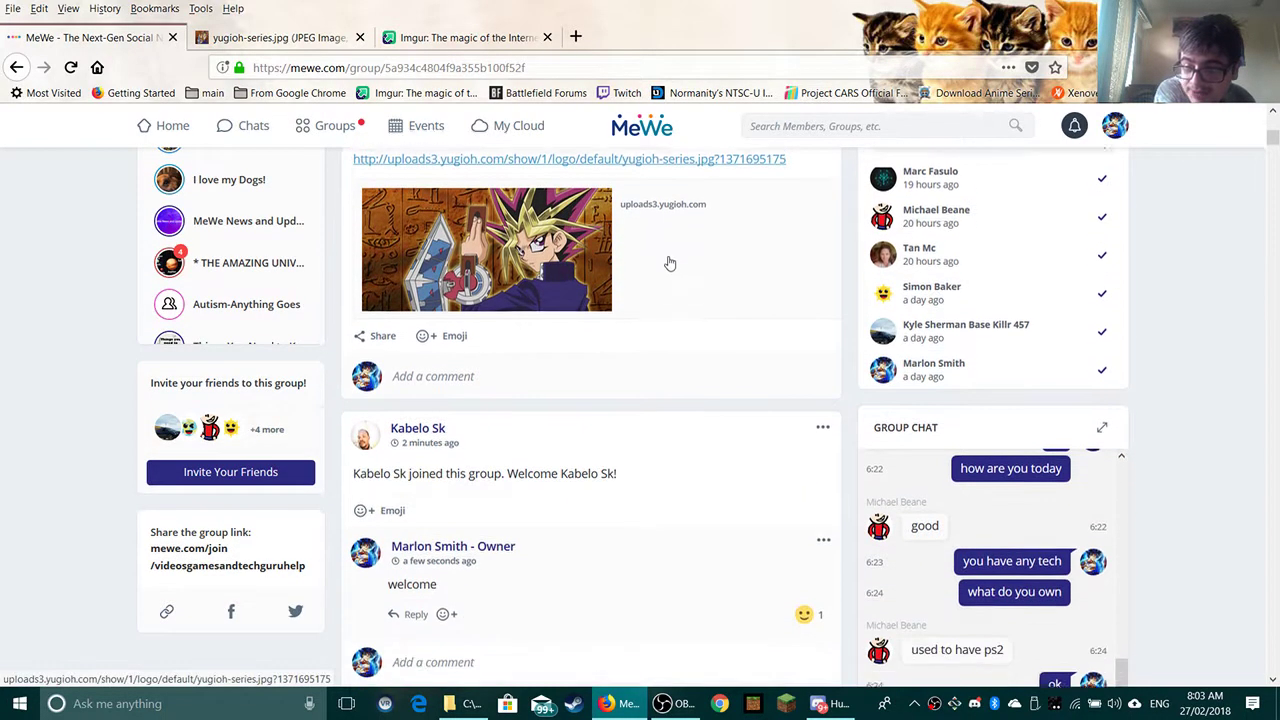
scroll(655, 290, up, 4)
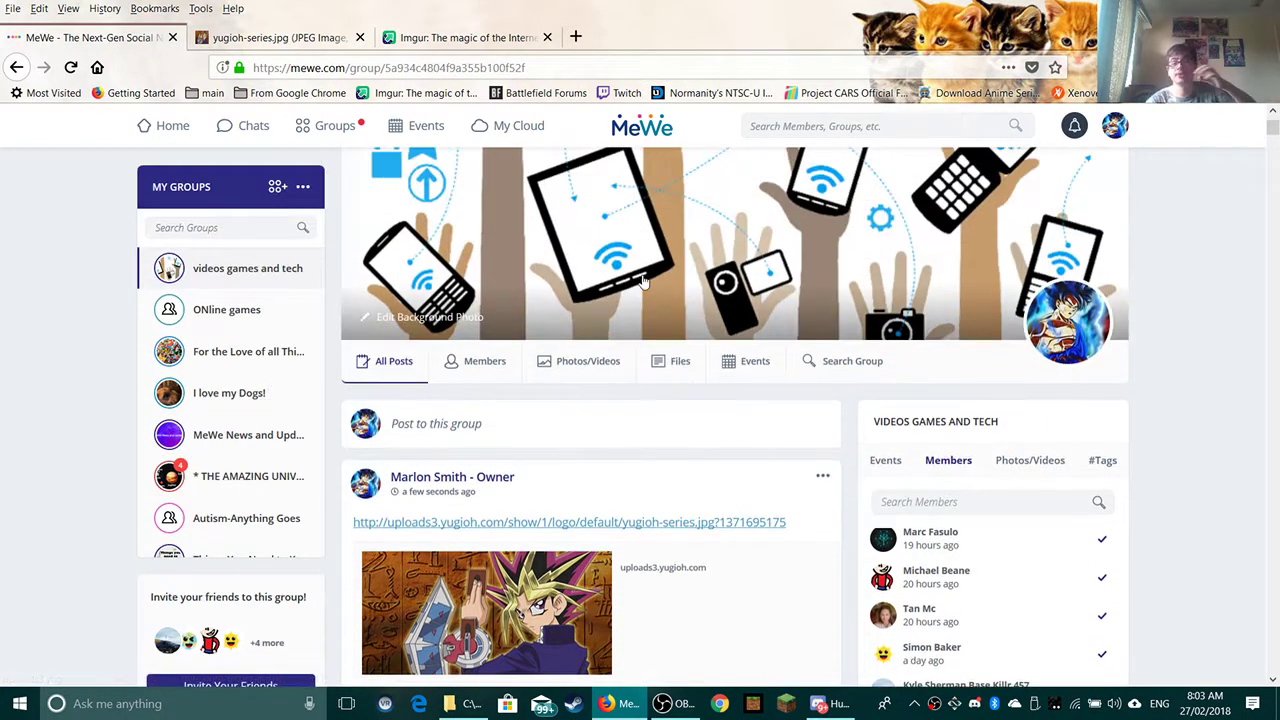
Switch to Imgur's upload page and open the Pictures folder in File Explorer
click(480, 37)
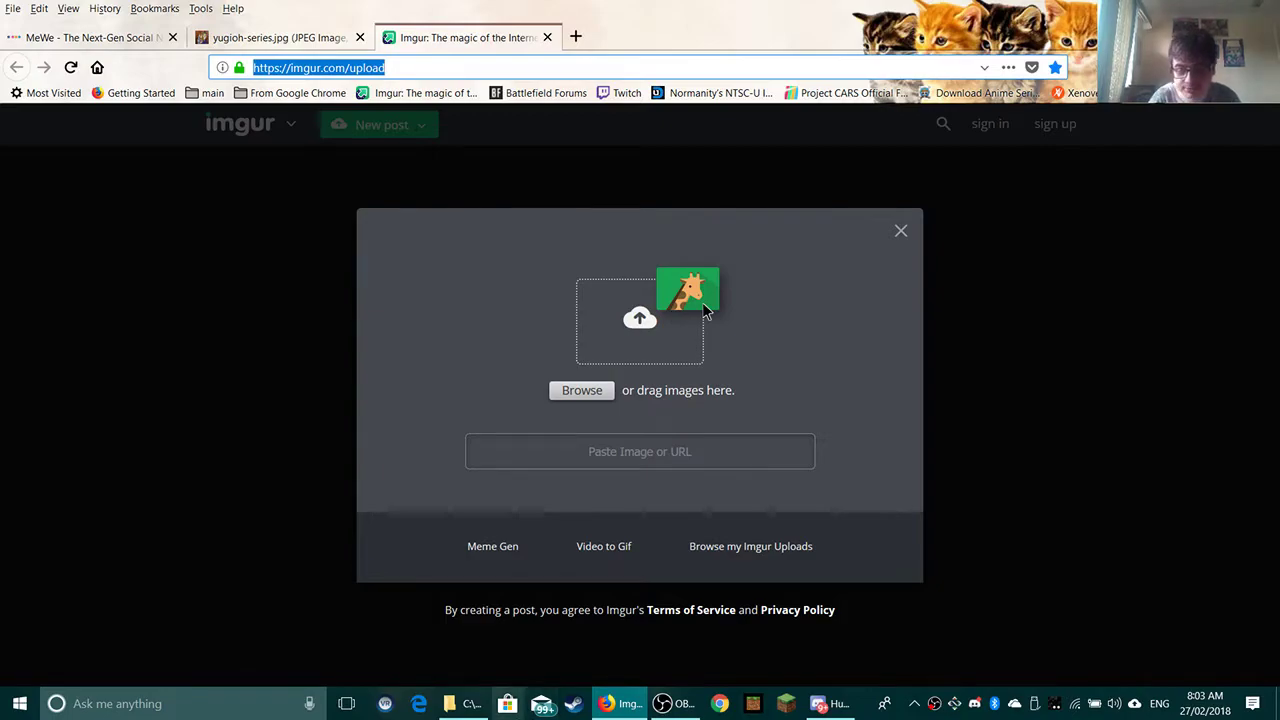
mouse_move(465, 703)
click(474, 676)
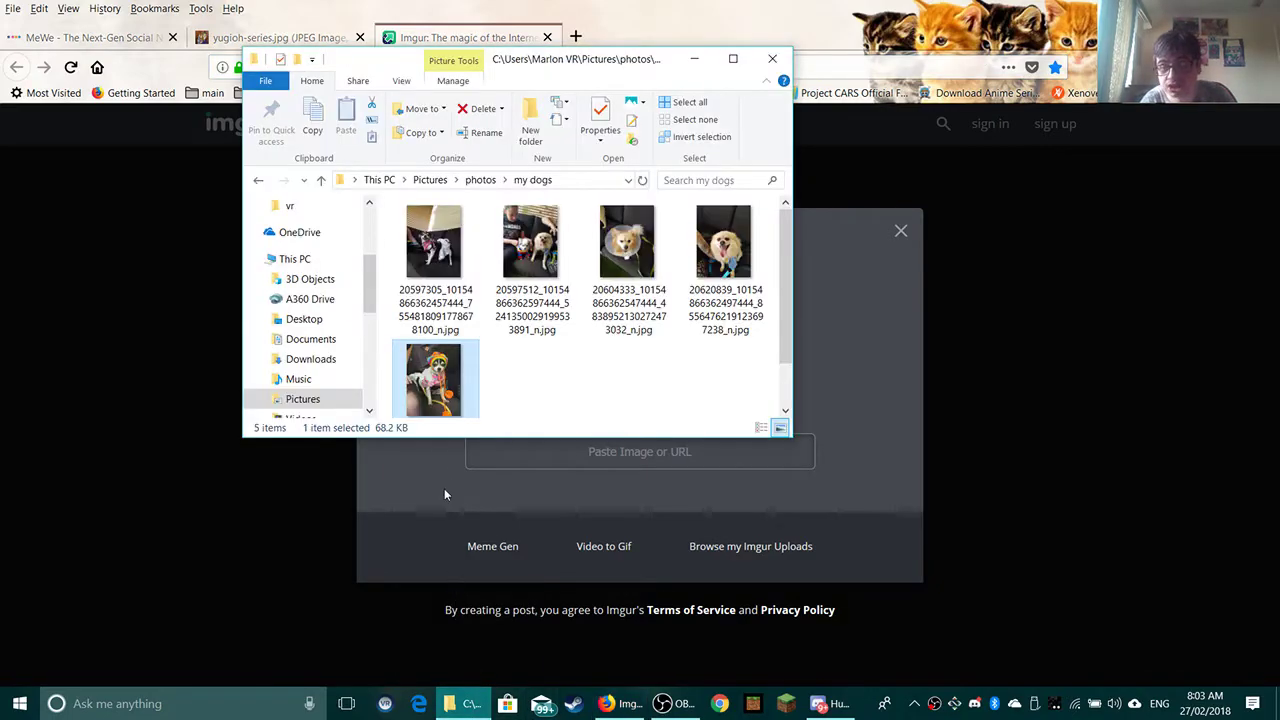
scroll(316, 362, down, 2)
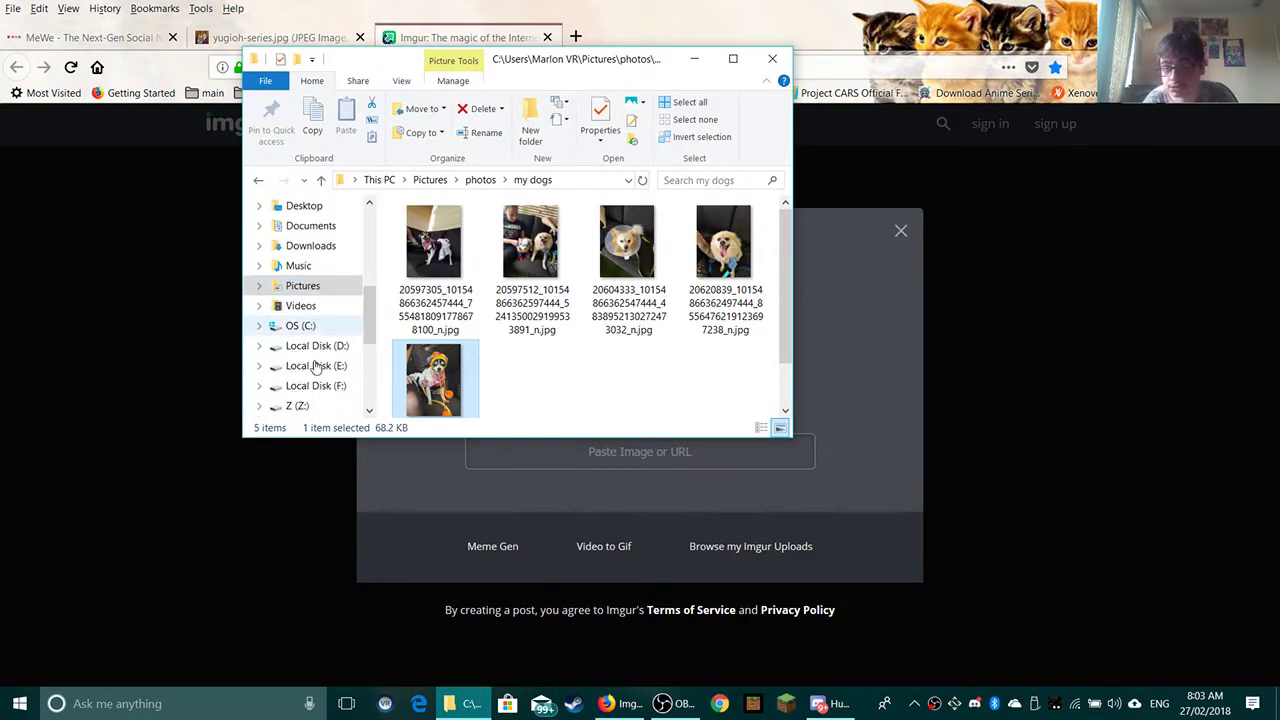
scroll(313, 367, up, 1)
scroll(313, 367, up, 2)
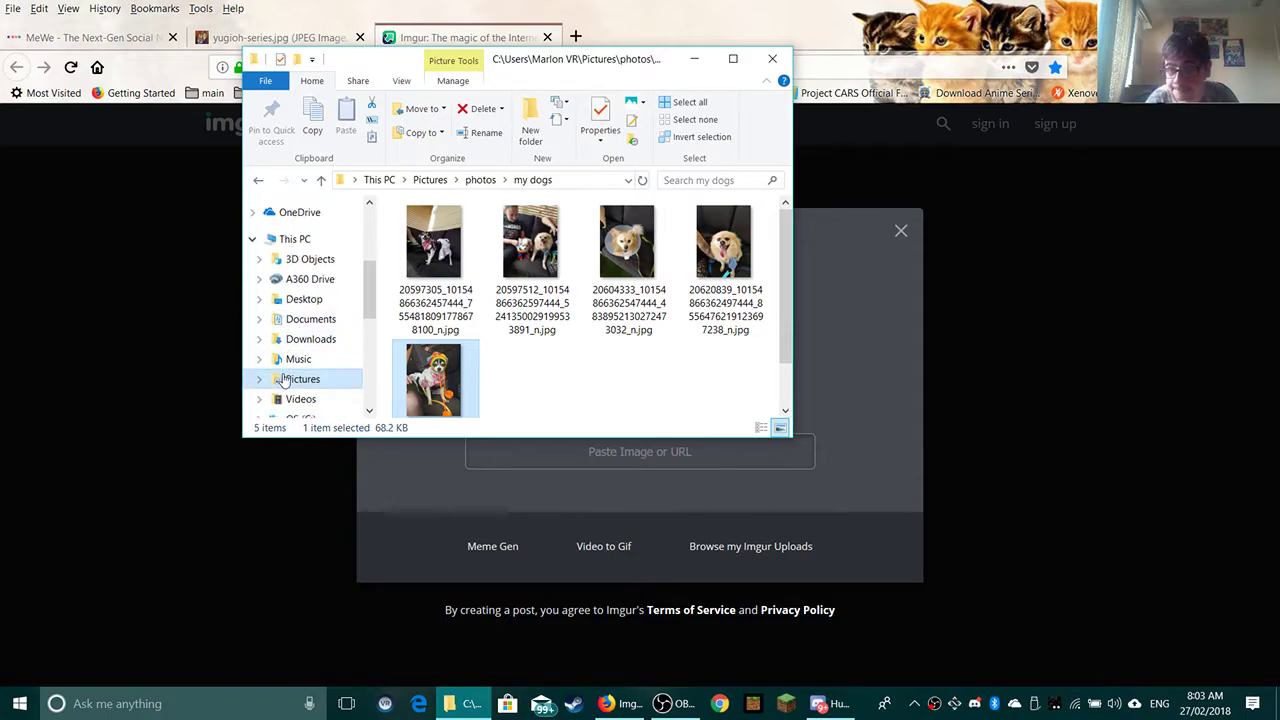
click(288, 379)
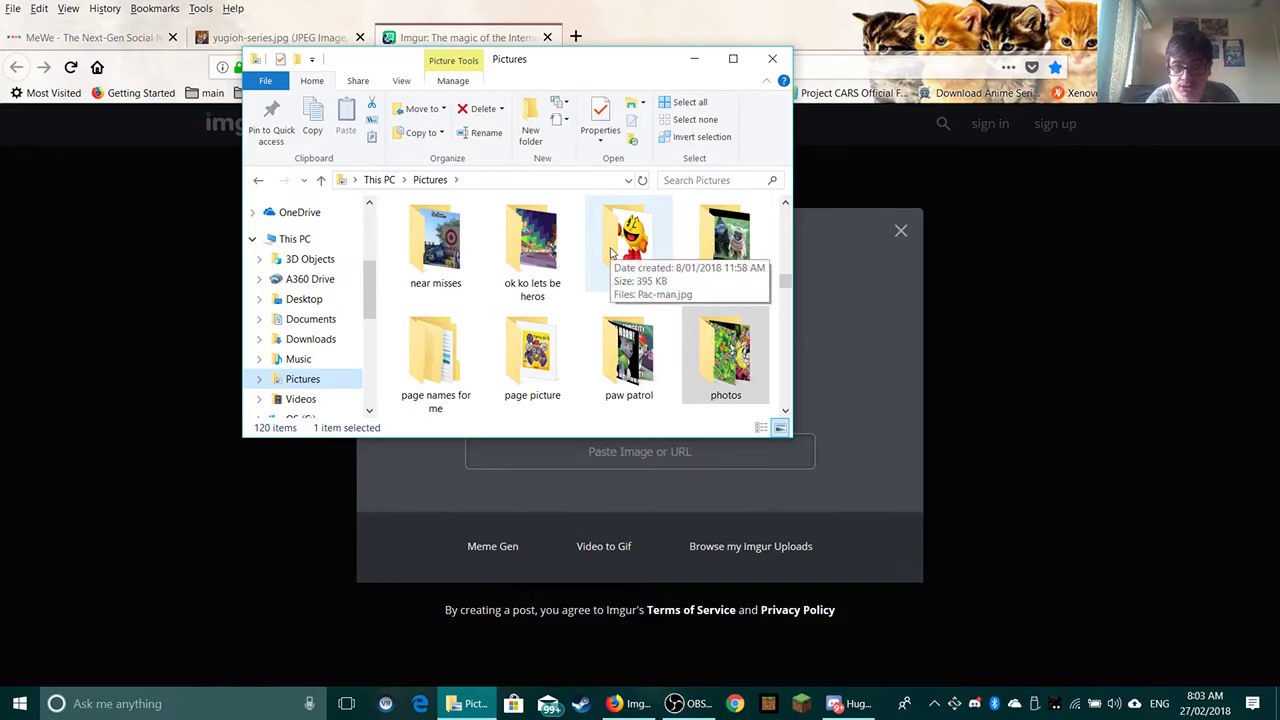
Upload power-rangers-super-megaforce from the power rangers folder to Imgur by dragging it onto the upload box
scroll(605, 268, down, 1)
scroll(590, 280, down, 1)
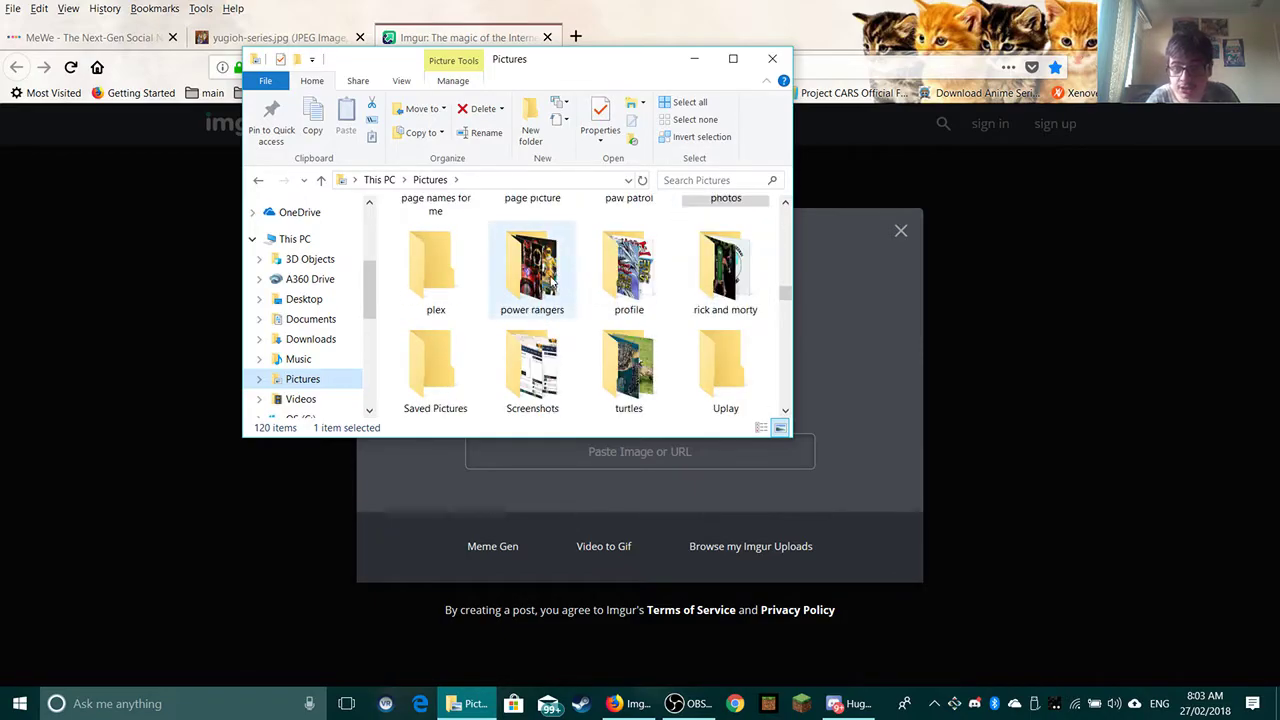
double_click(522, 260)
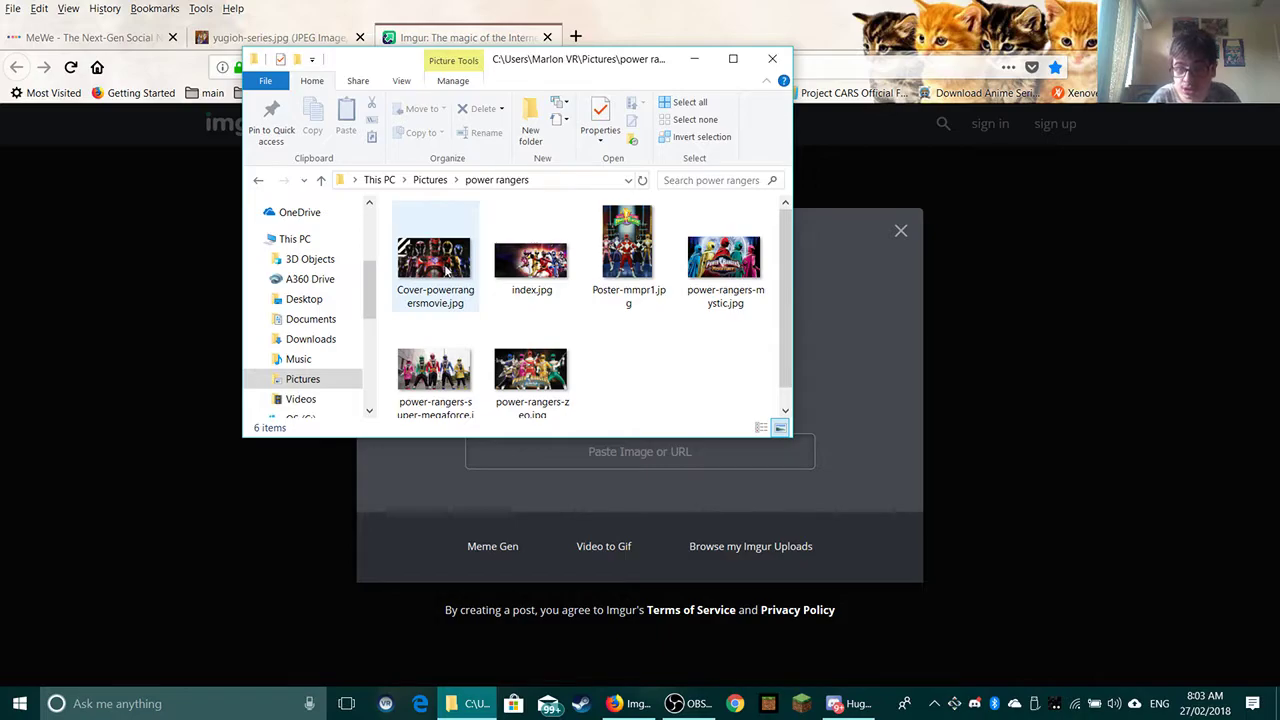
drag(435, 365, 842, 383)
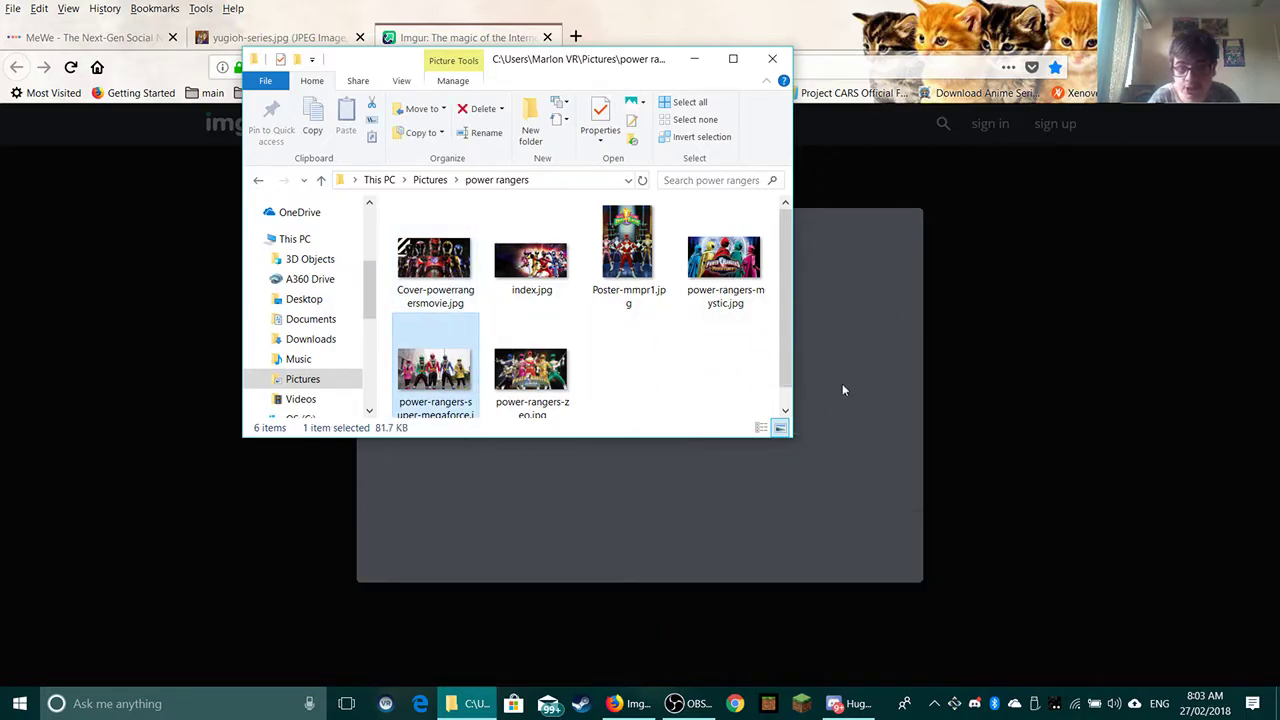
click(694, 58)
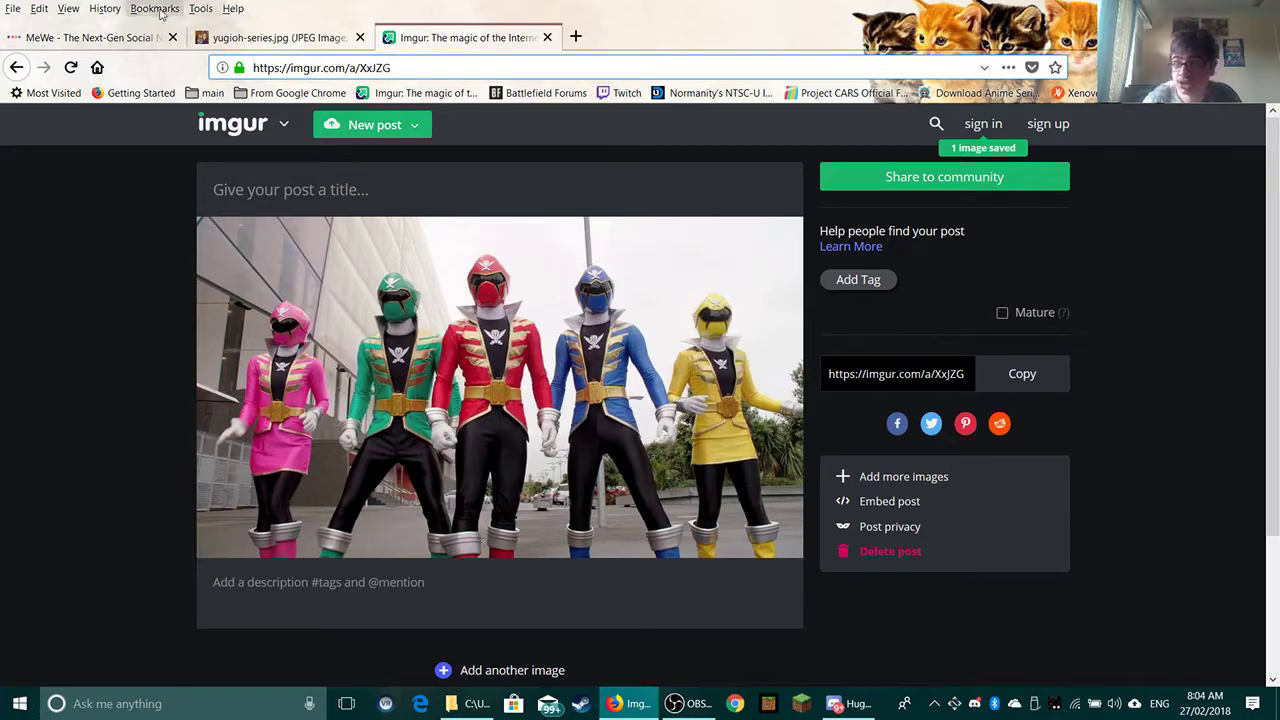
Return to MeWe and browse the My Cloud Pictures/Videos grid, with 7.96GB of 8GB free
click(120, 37)
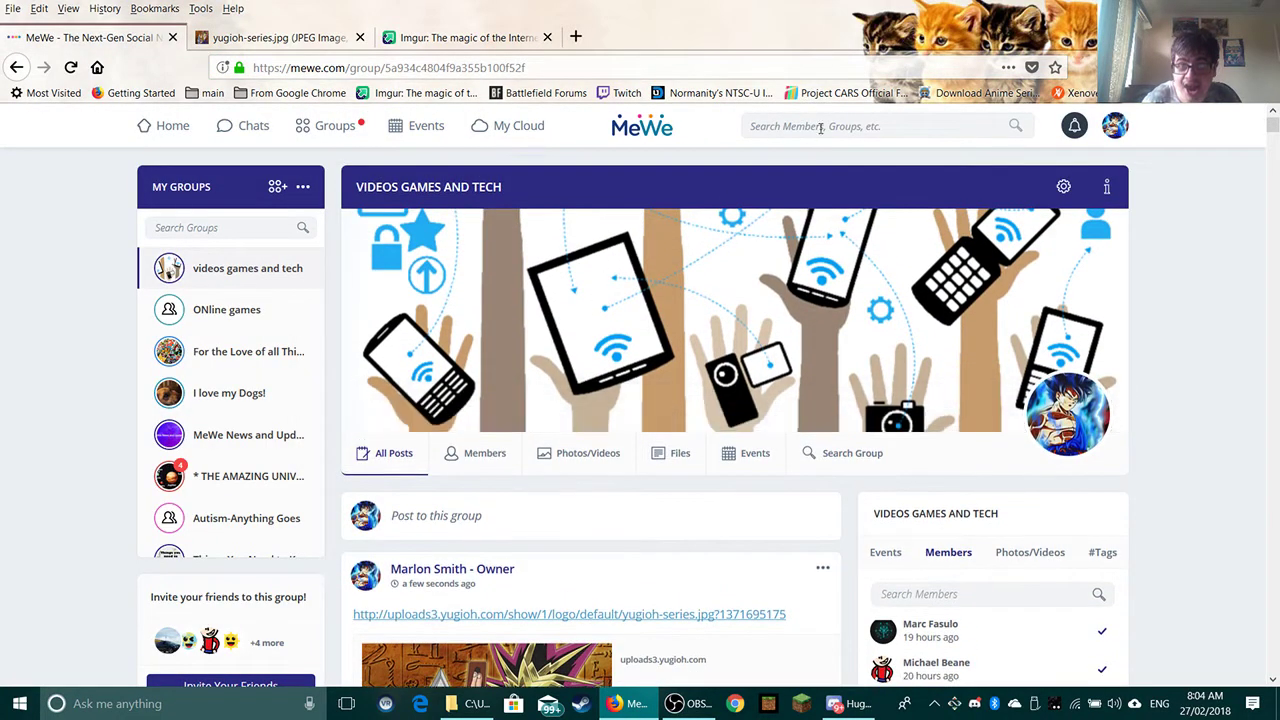
click(535, 137)
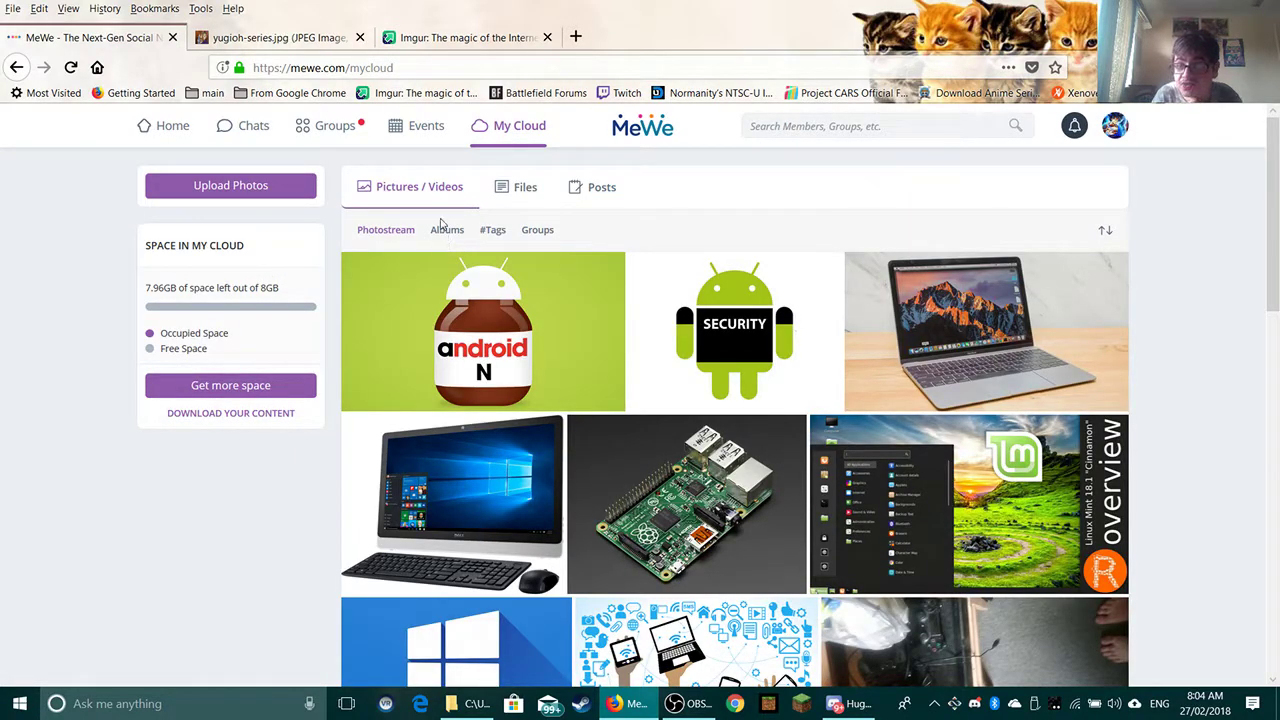
scroll(460, 220, down, 4)
scroll(480, 250, up, 4)
scroll(485, 257, down, 10)
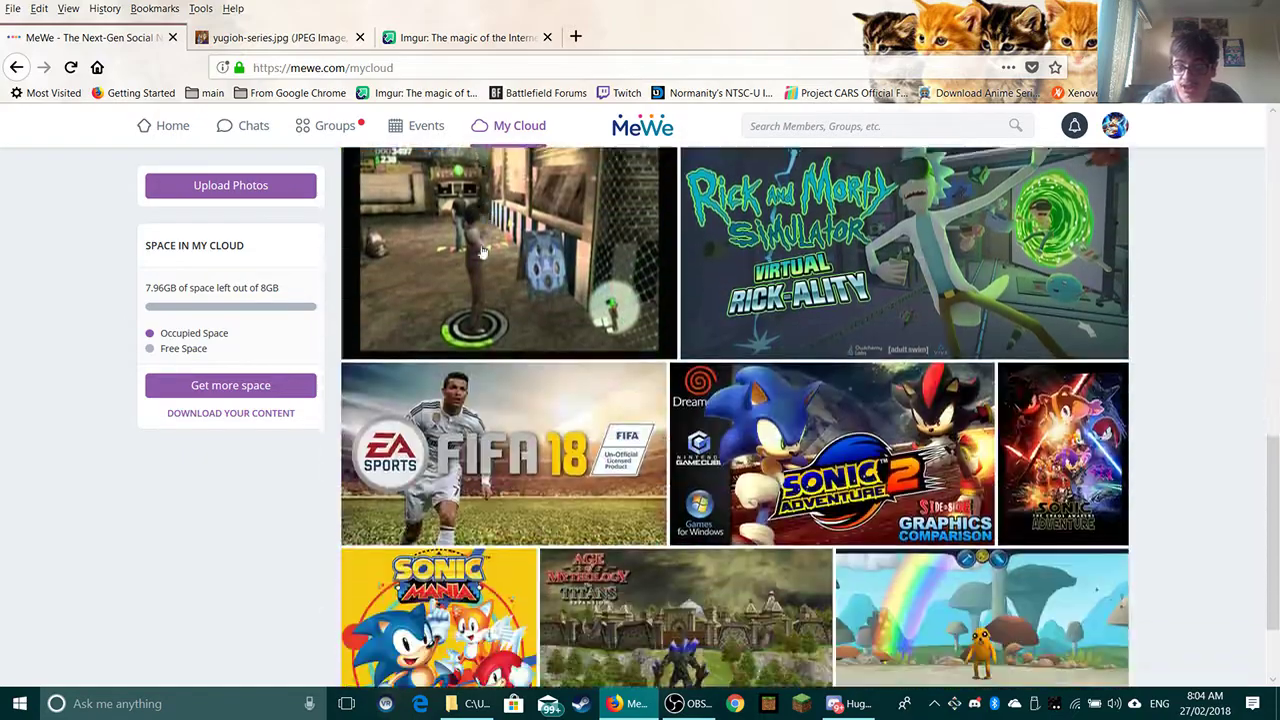
scroll(490, 265, down, 15)
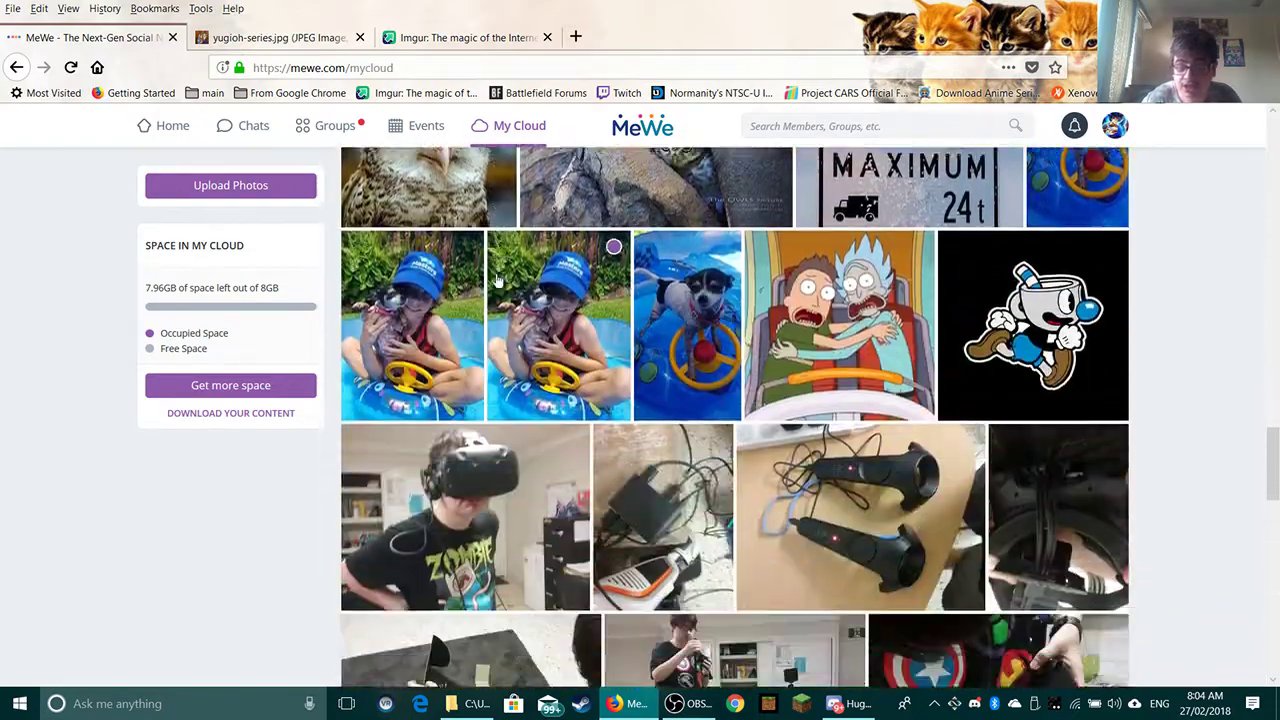
scroll(505, 285, down, 15)
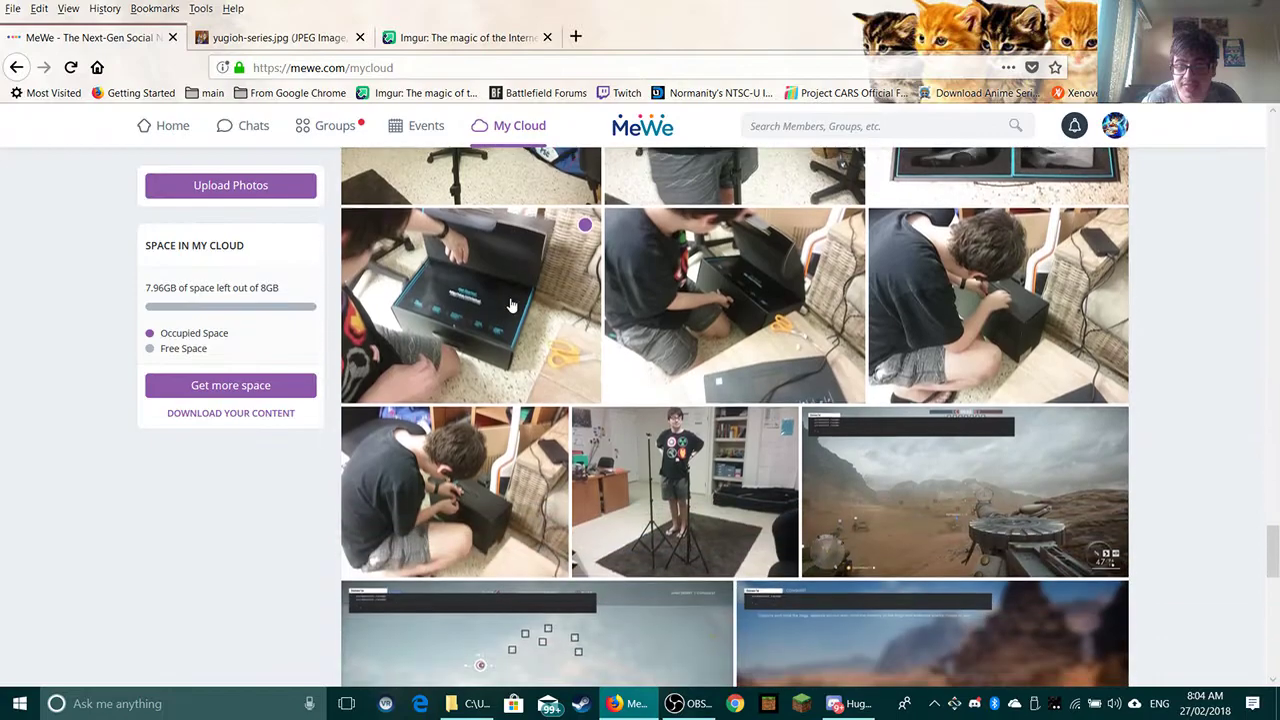
scroll(513, 313, down, 2)
scroll(513, 336, up, 15)
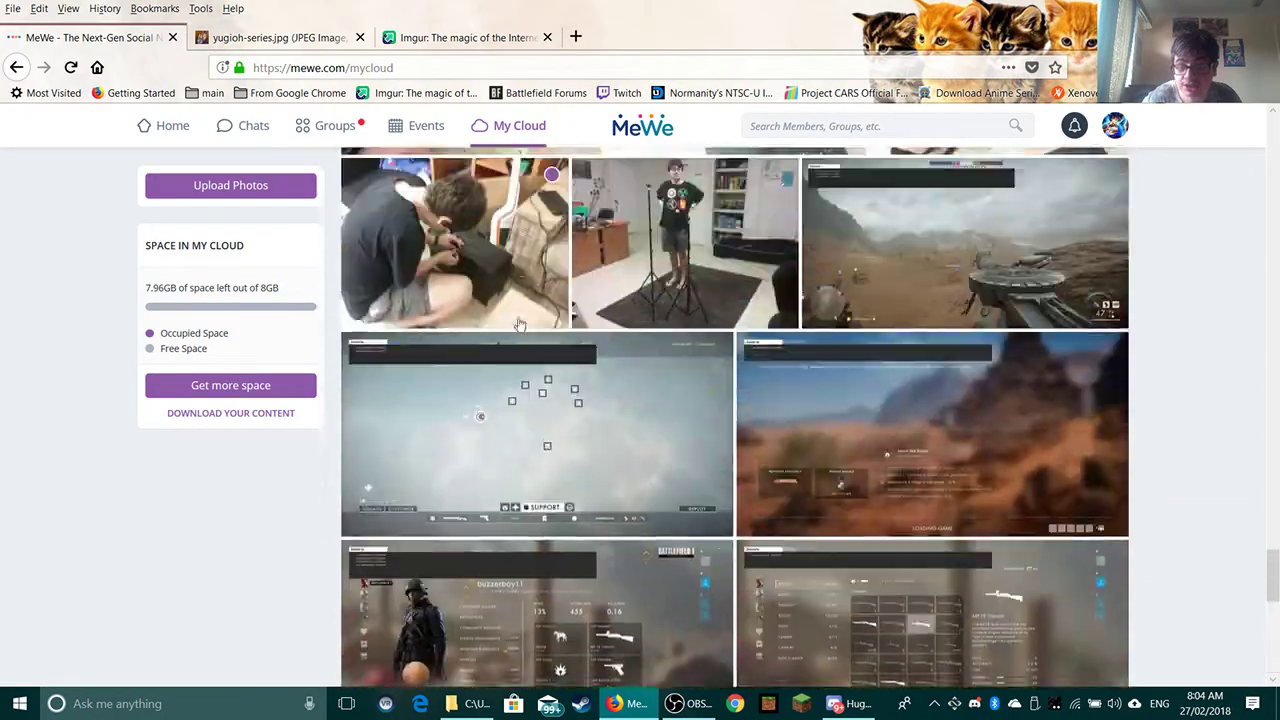
scroll(511, 325, up, 15)
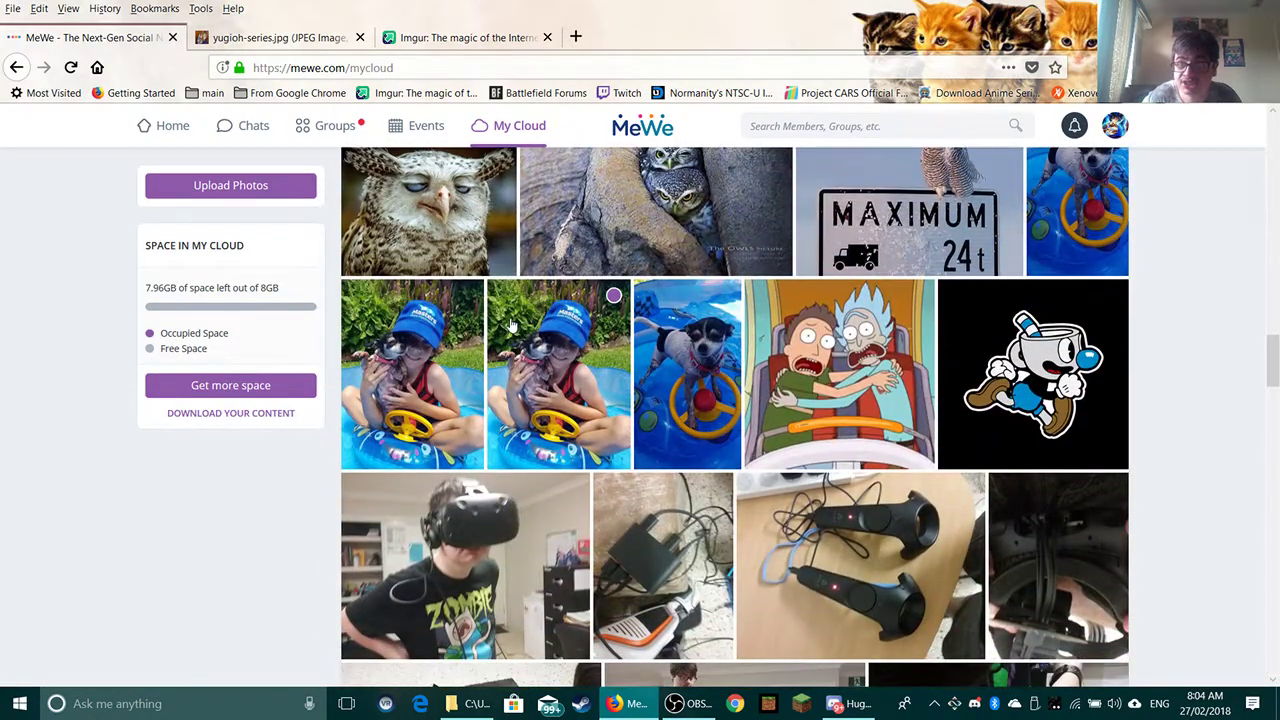
scroll(511, 325, up, 3)
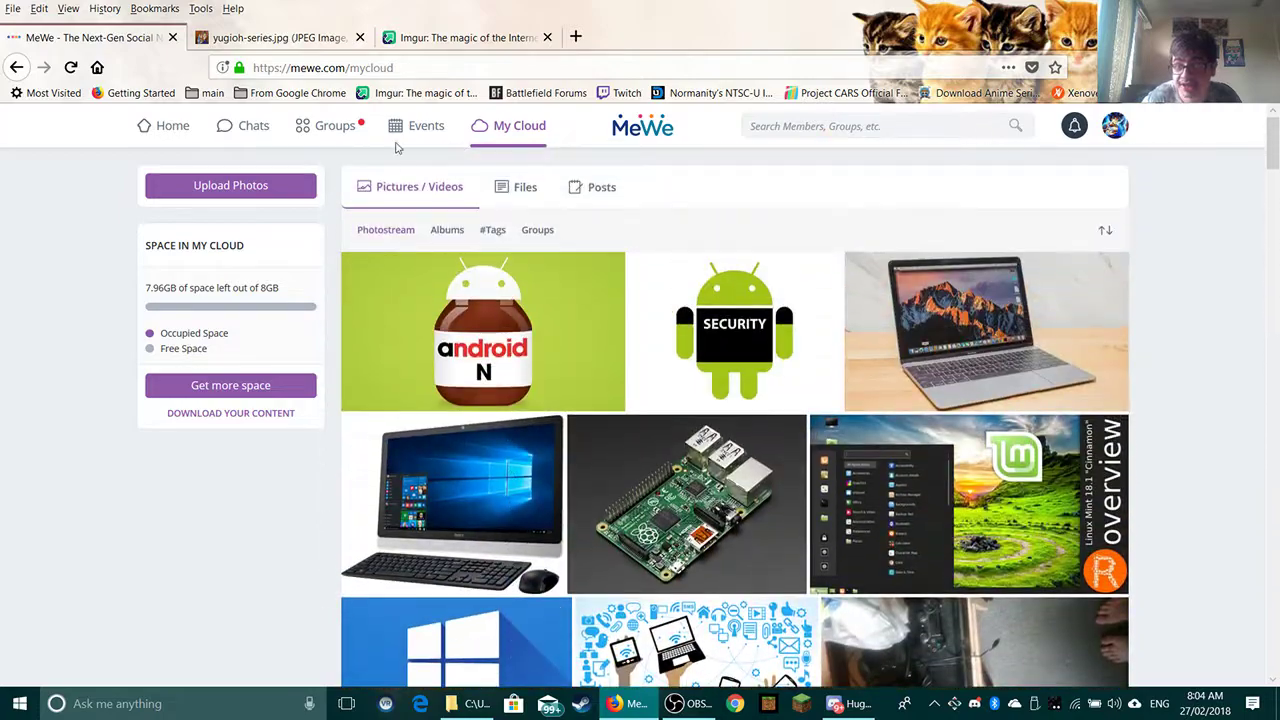
Go to the videos games and tech group from the groups list
click(335, 125)
click(320, 213)
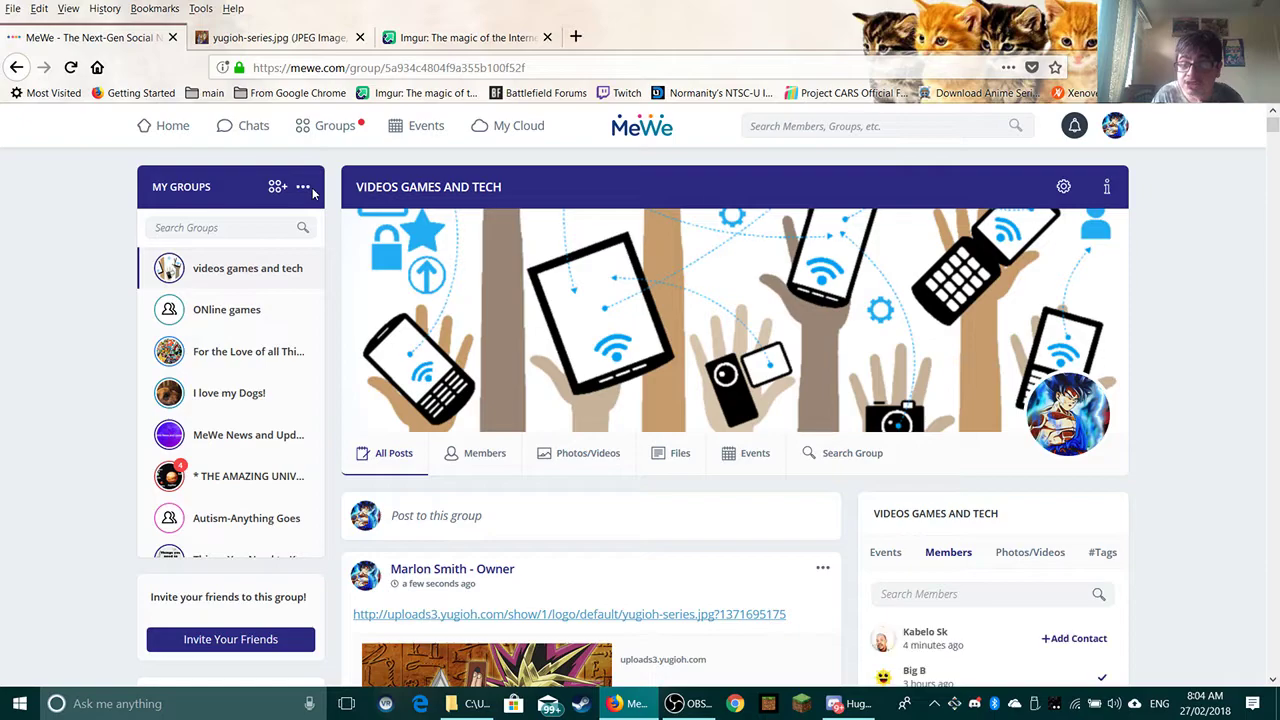
click(440, 125)
Copy the Imgur post's share link and share it as a new post in the group
click(451, 38)
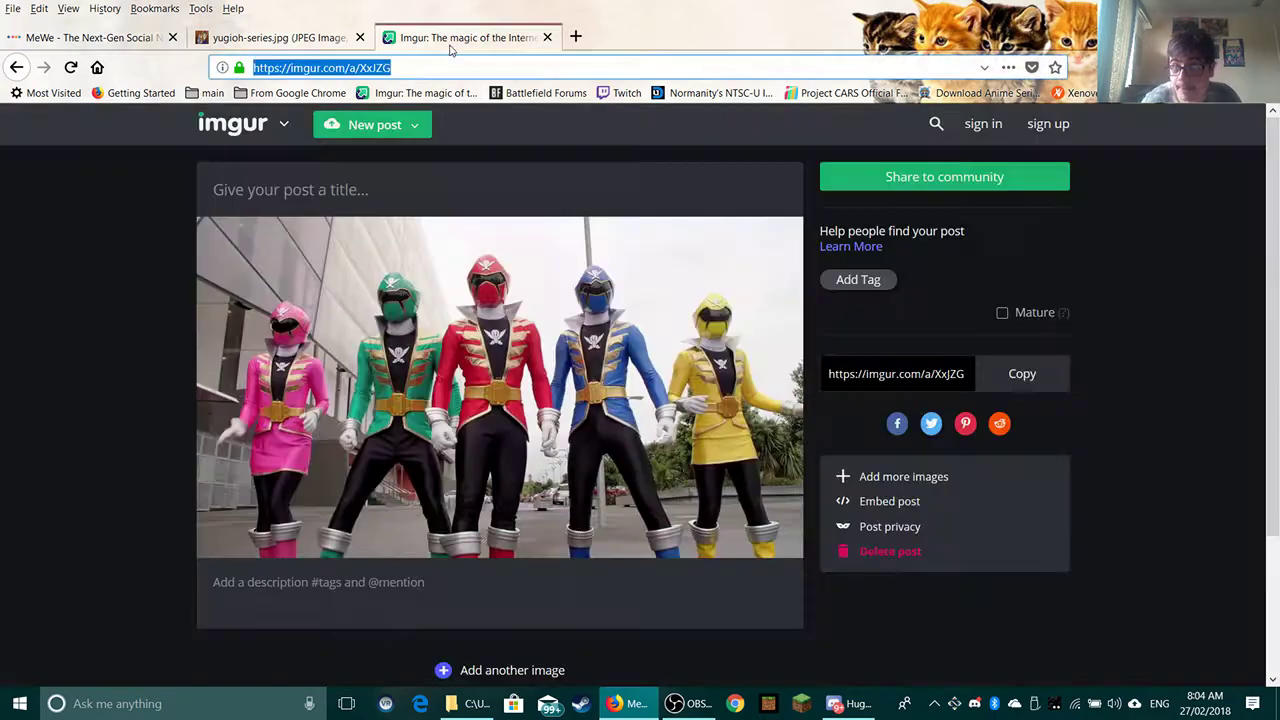
click(1022, 373)
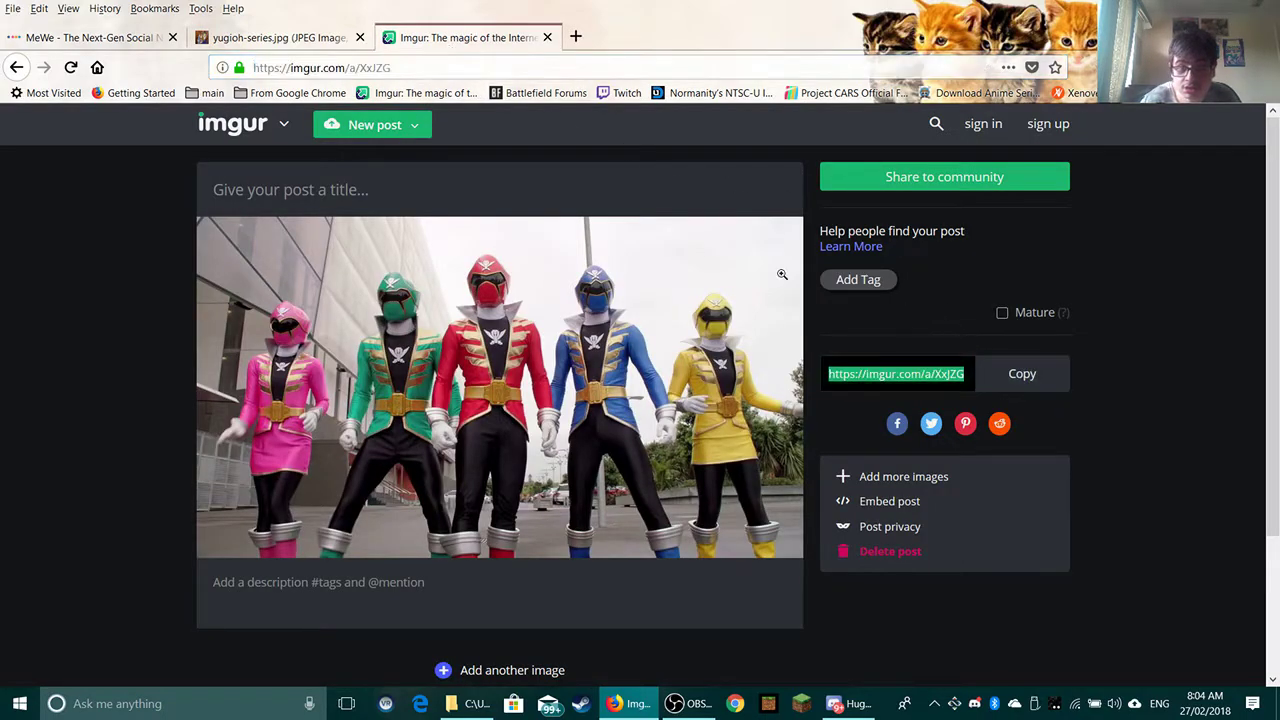
click(122, 40)
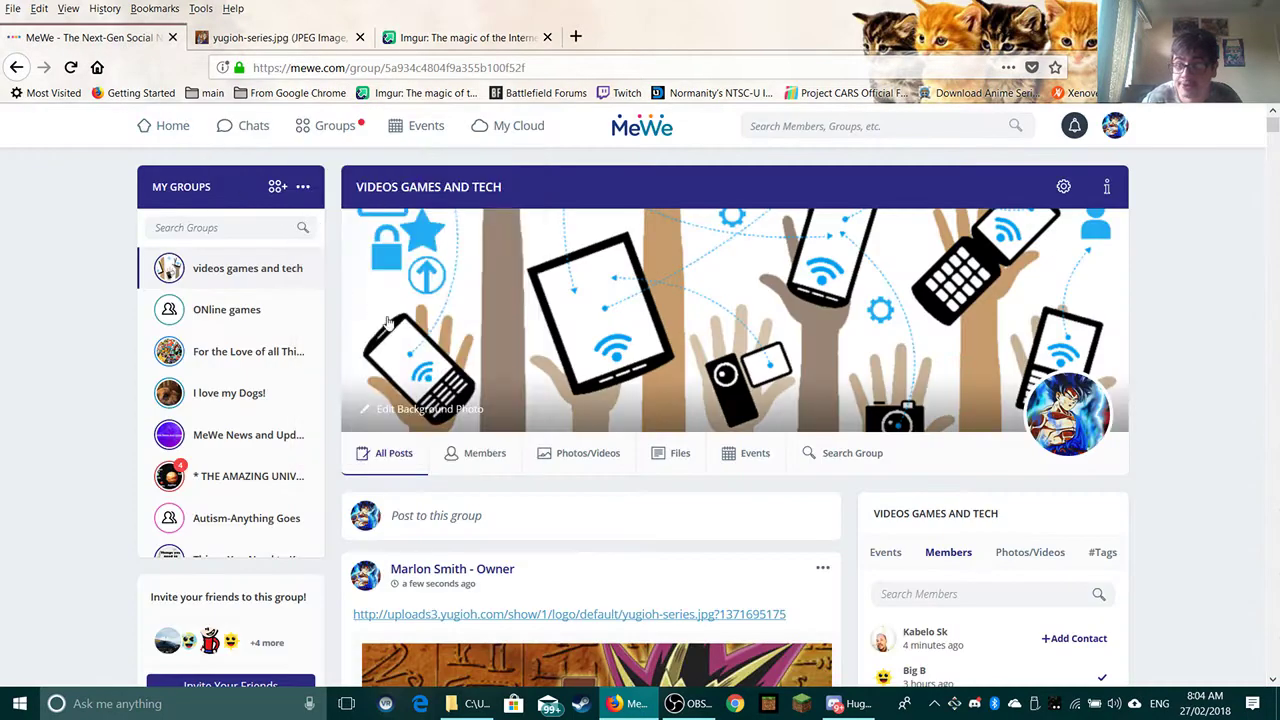
click(452, 515)
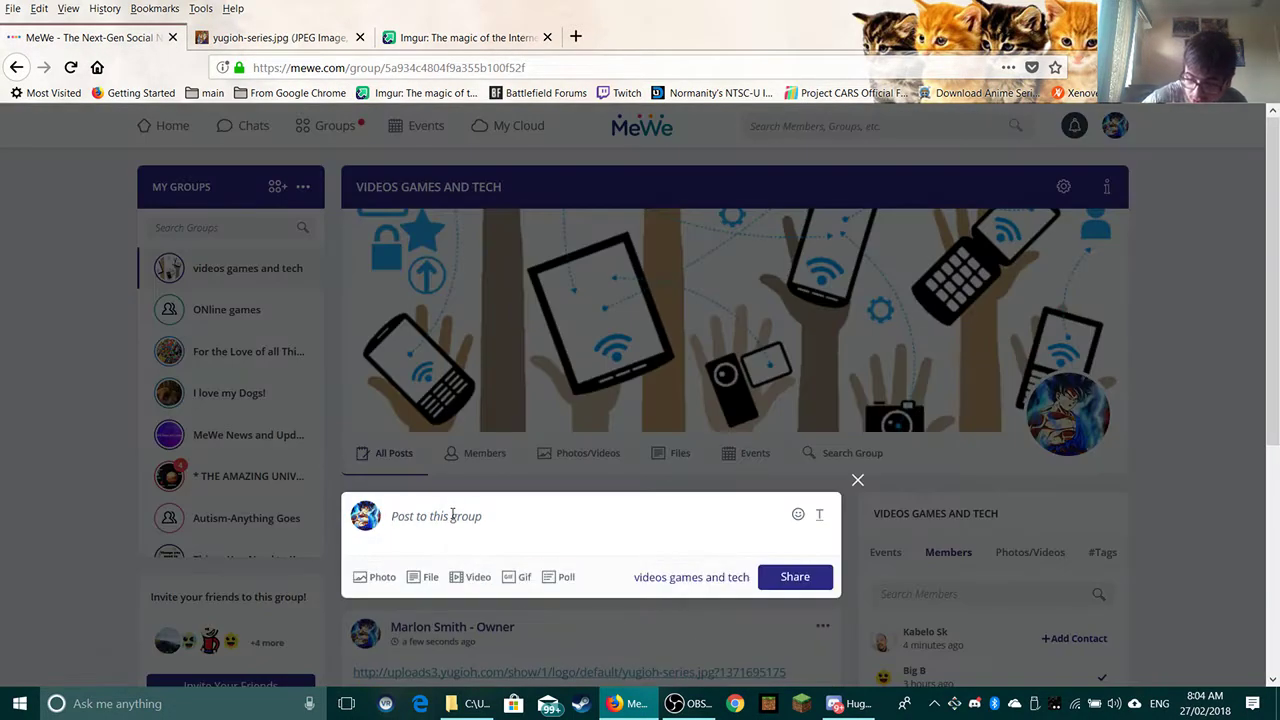
key(ctrl+v)
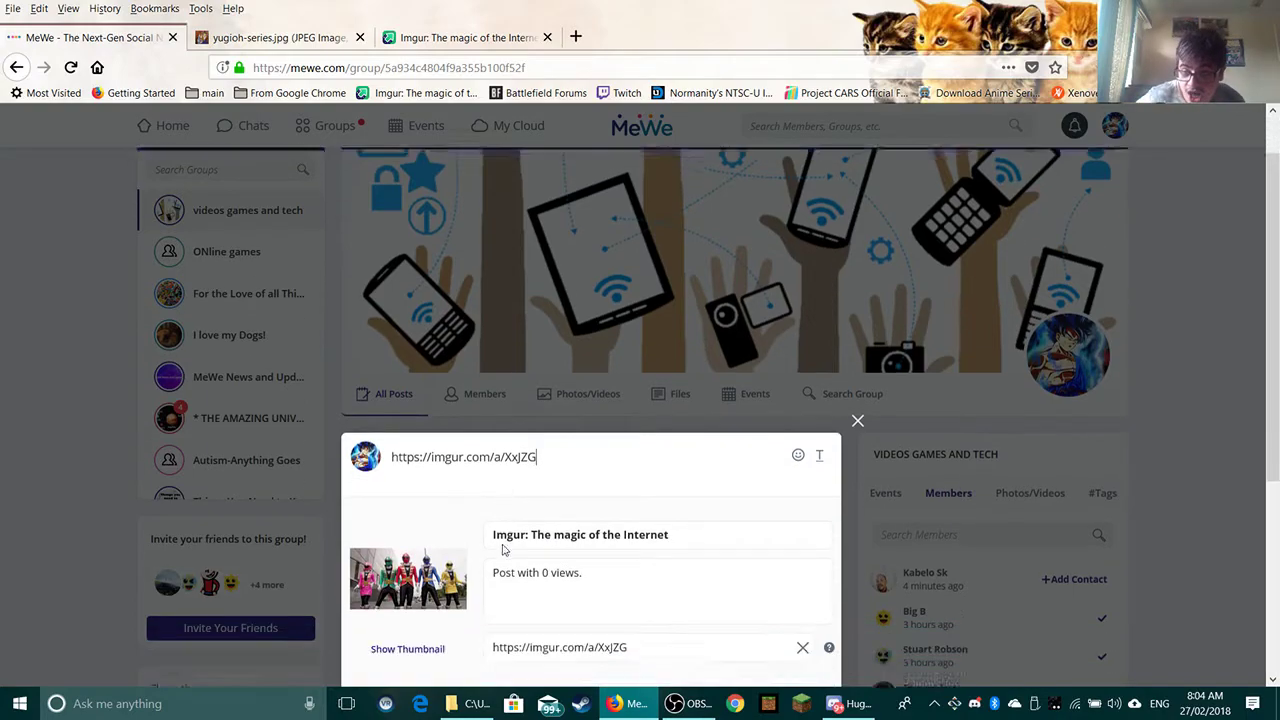
scroll(506, 546, down, 3)
click(765, 578)
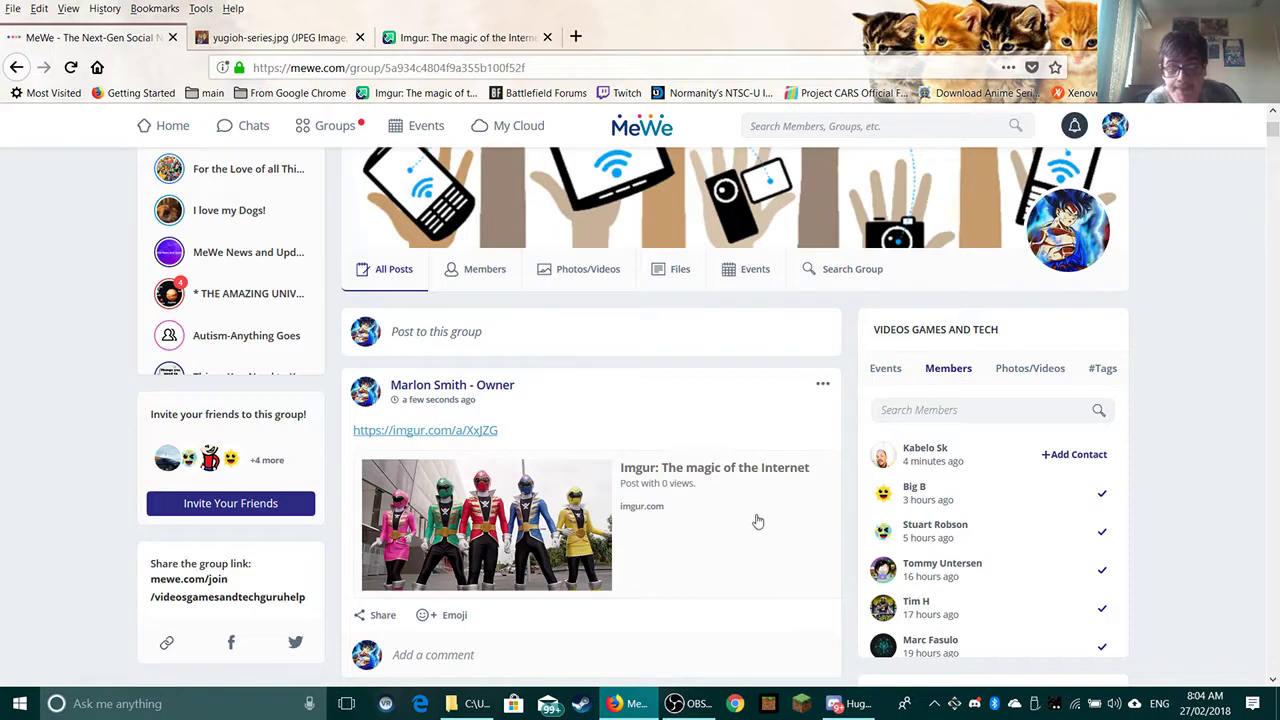
scroll(740, 483, up, 3)
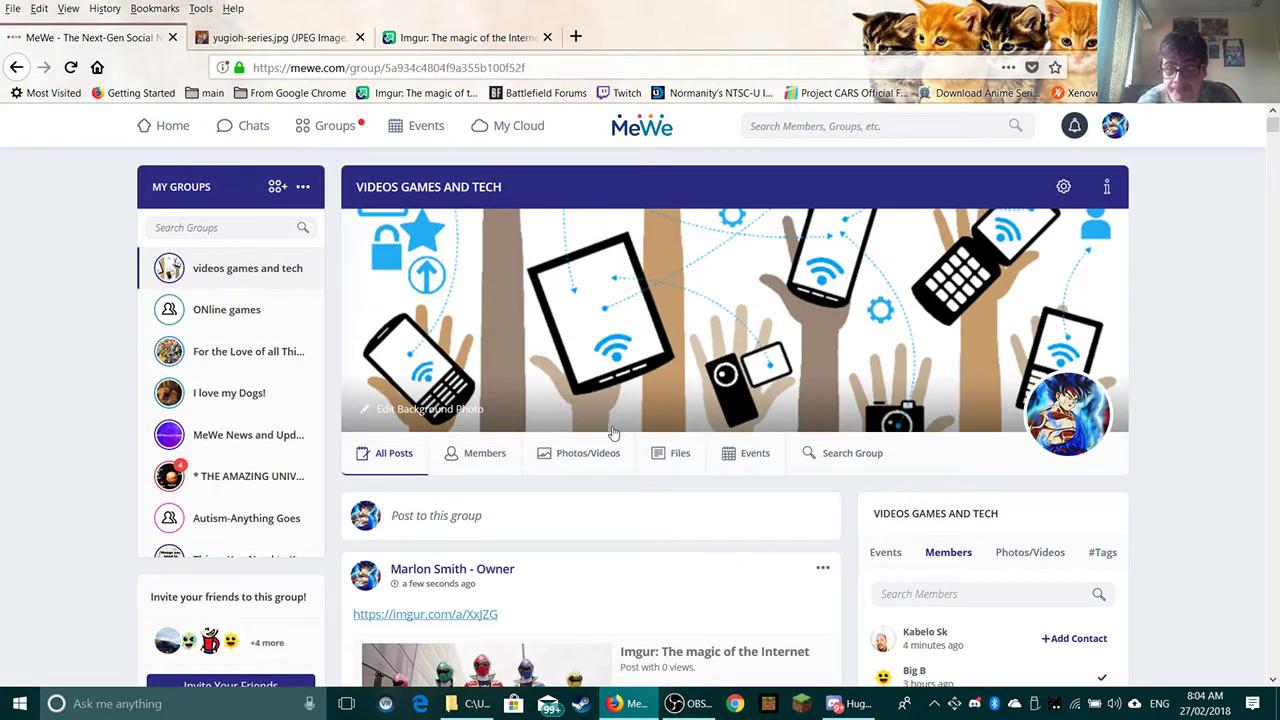
click(520, 132)
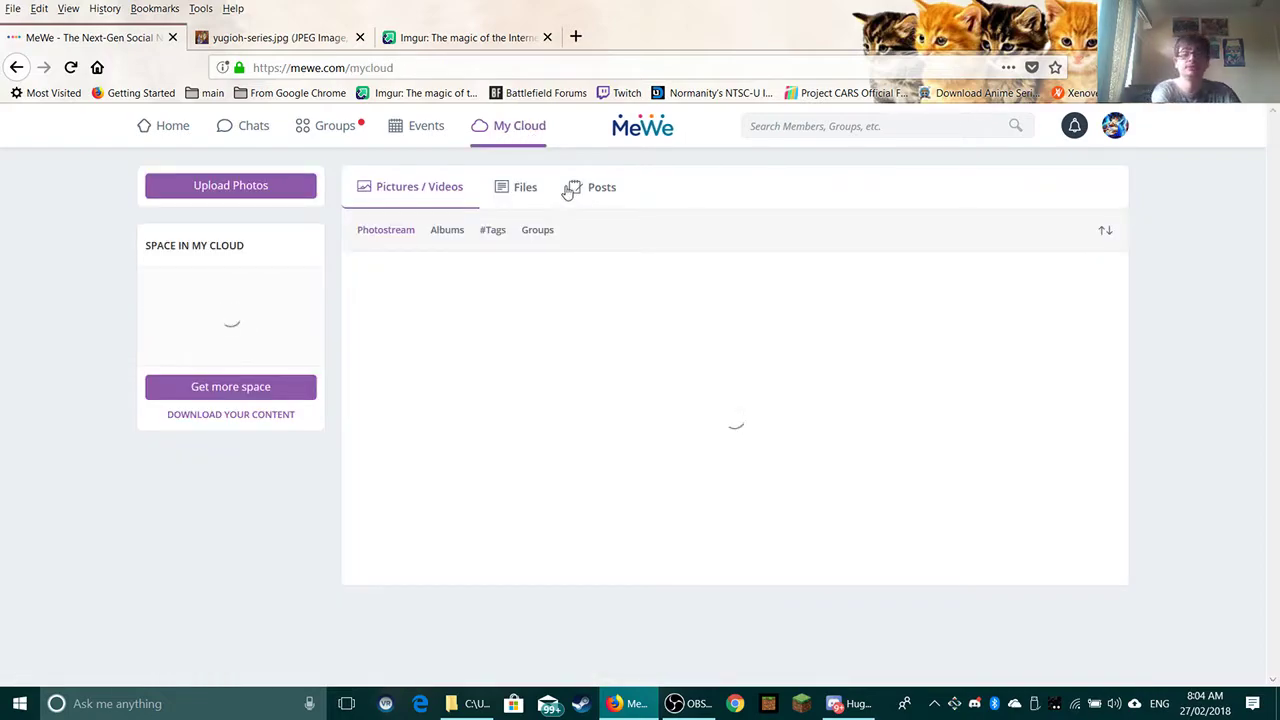
click(576, 187)
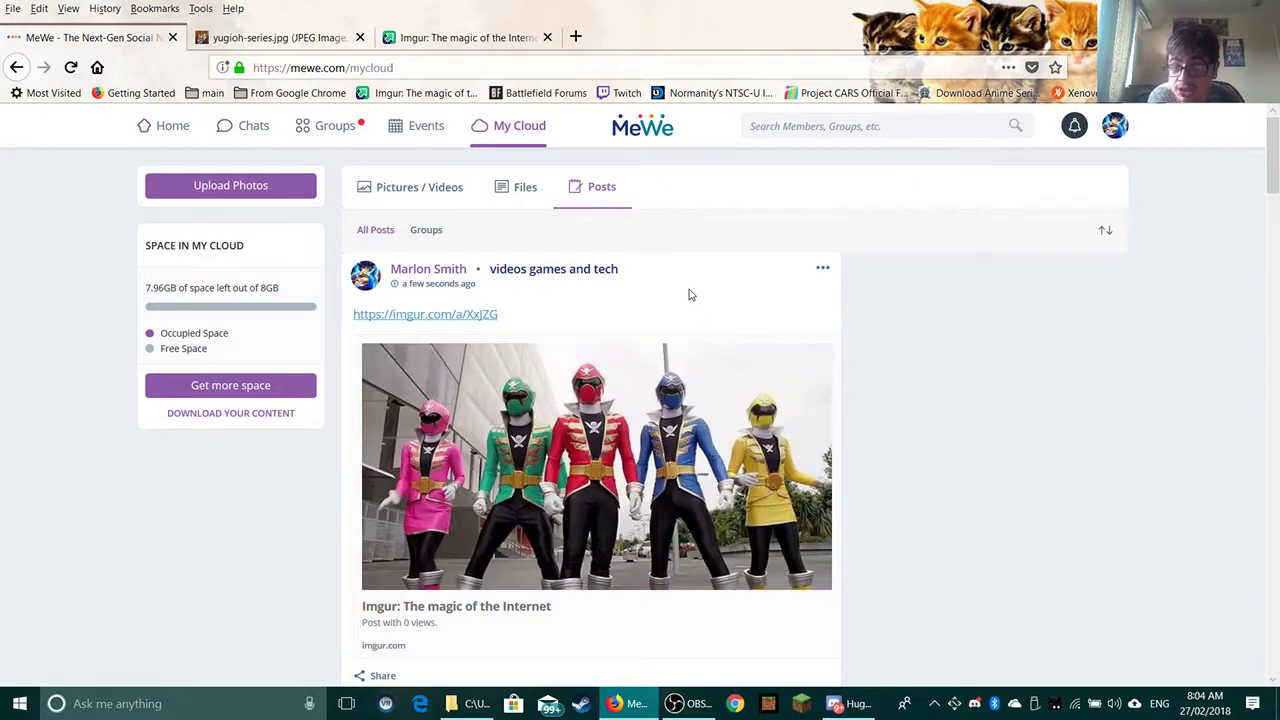
scroll(600, 291, down, 6)
scroll(577, 291, down, 20)
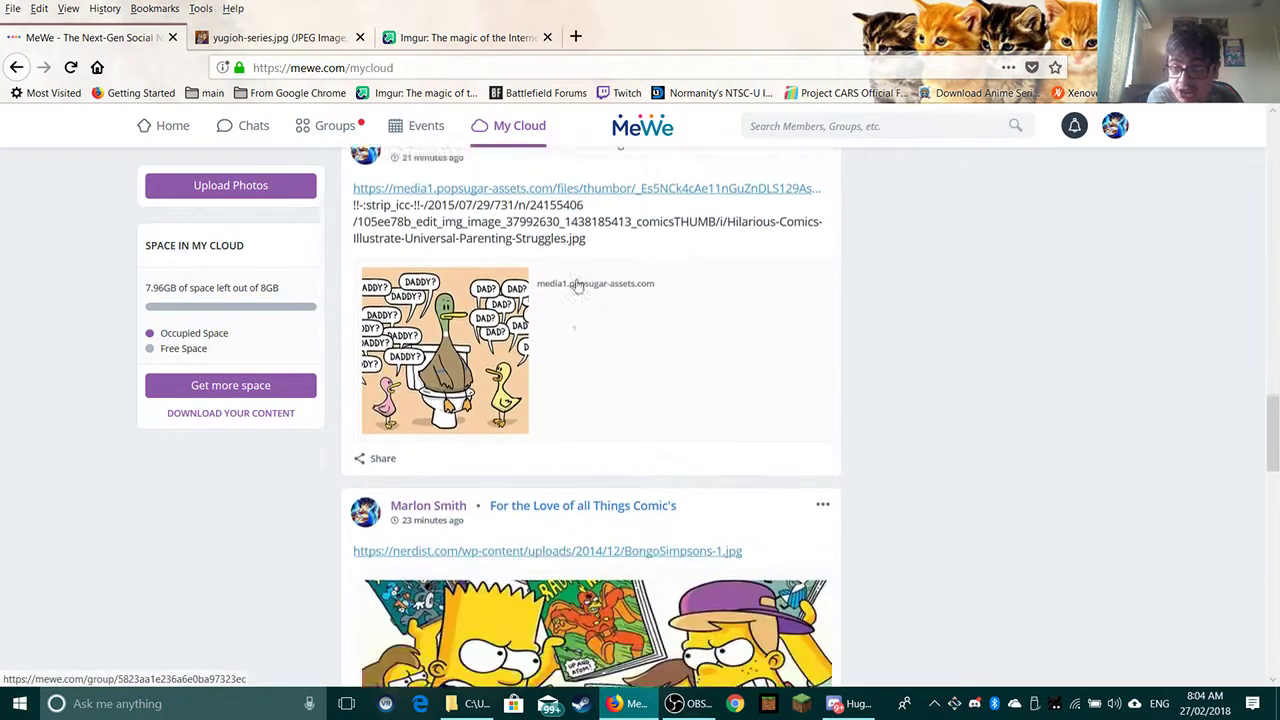
scroll(600, 291, down, 15)
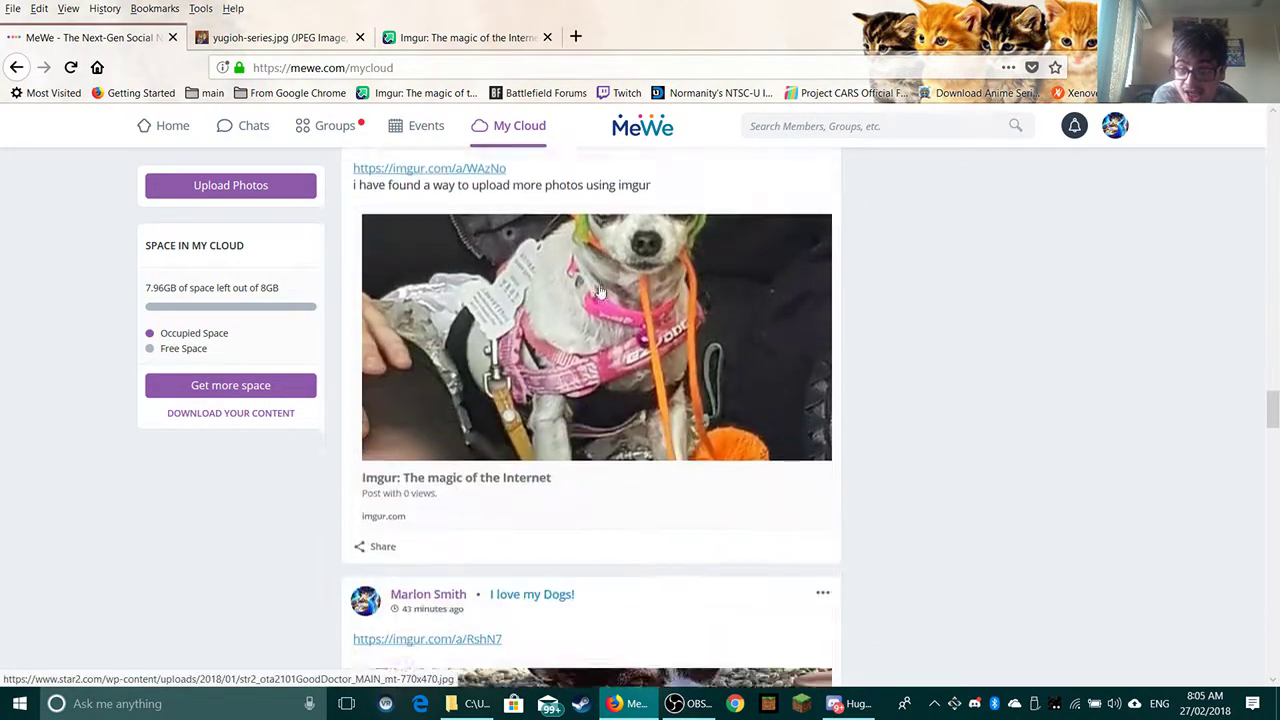
scroll(600, 291, down, 15)
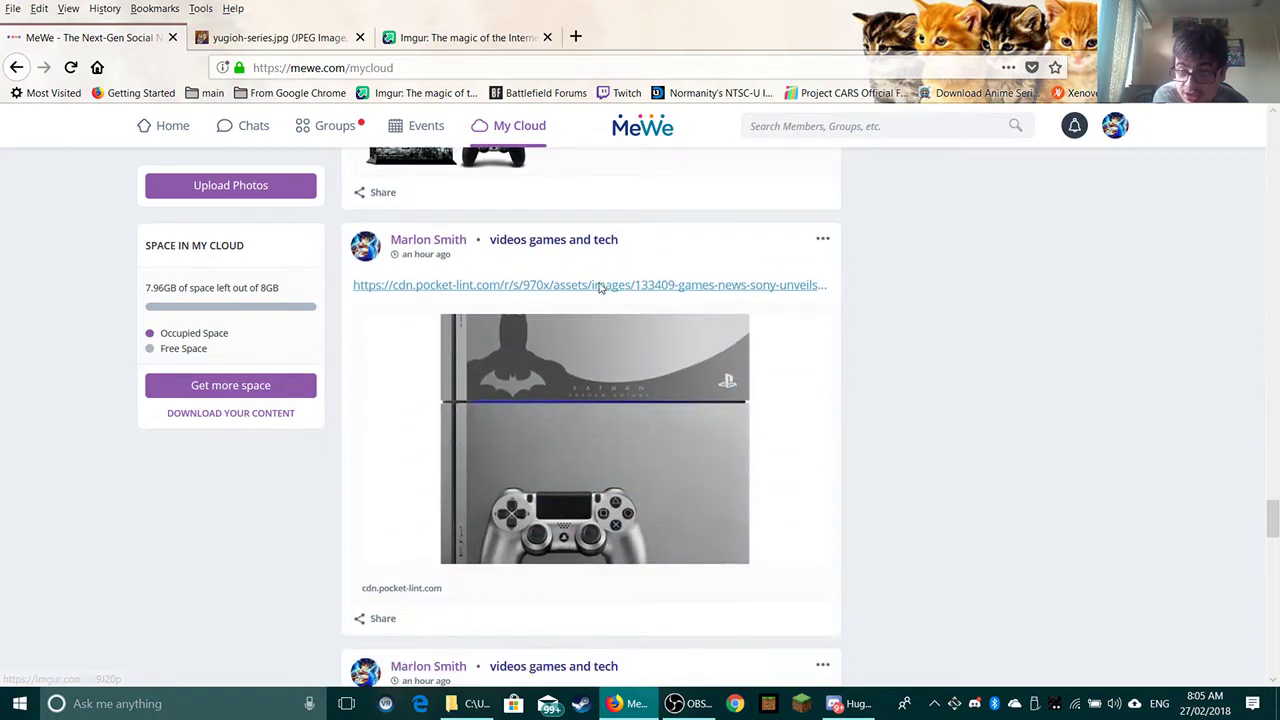
scroll(600, 289, down, 15)
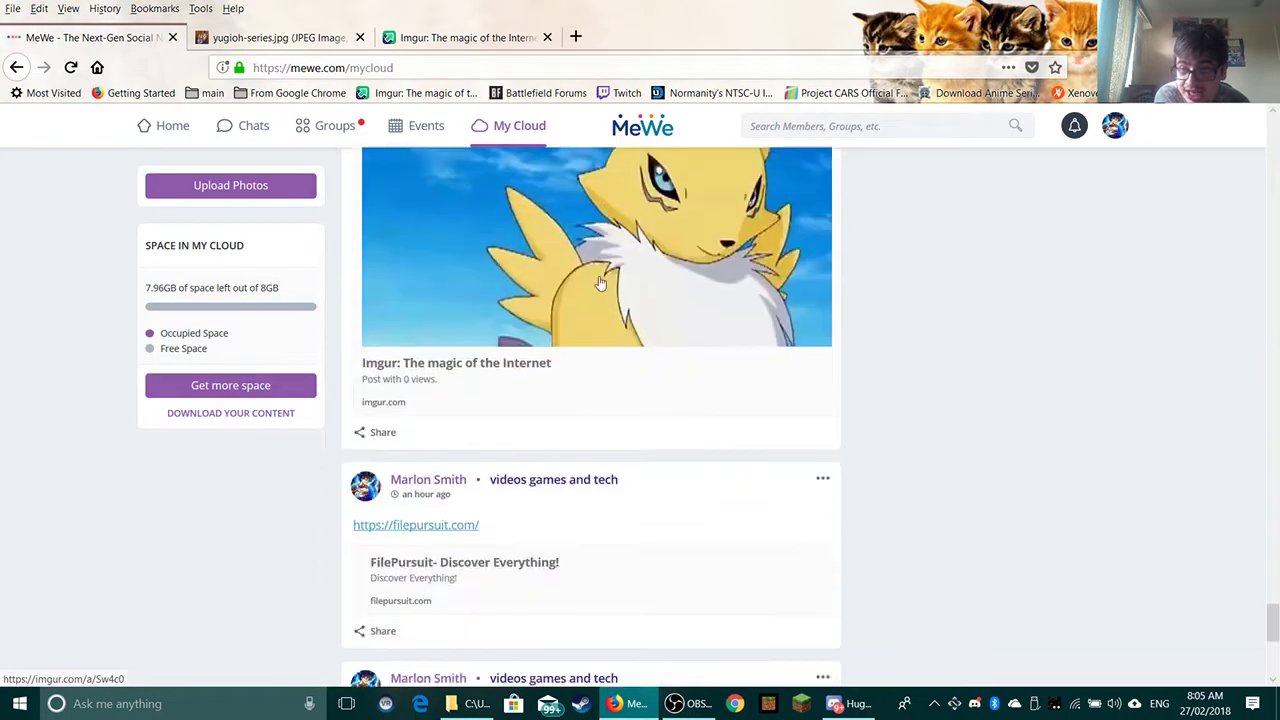
scroll(600, 280, down, 10)
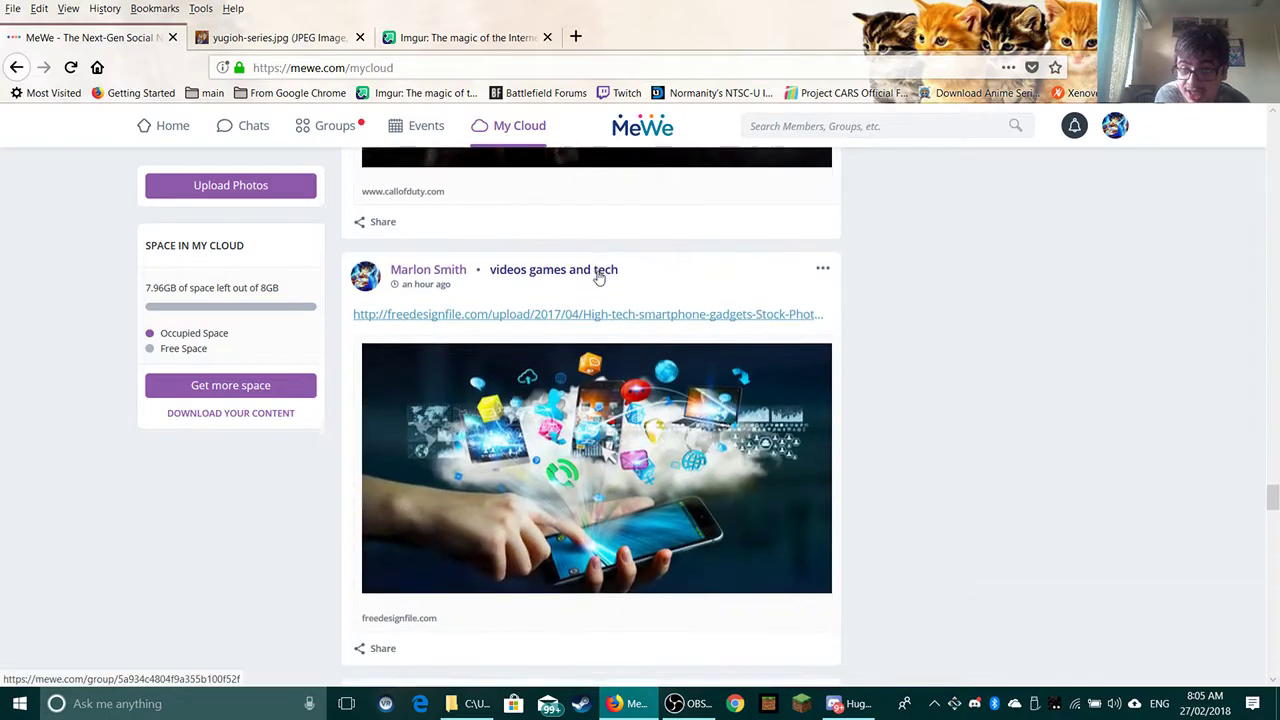
scroll(599, 276, down, 10)
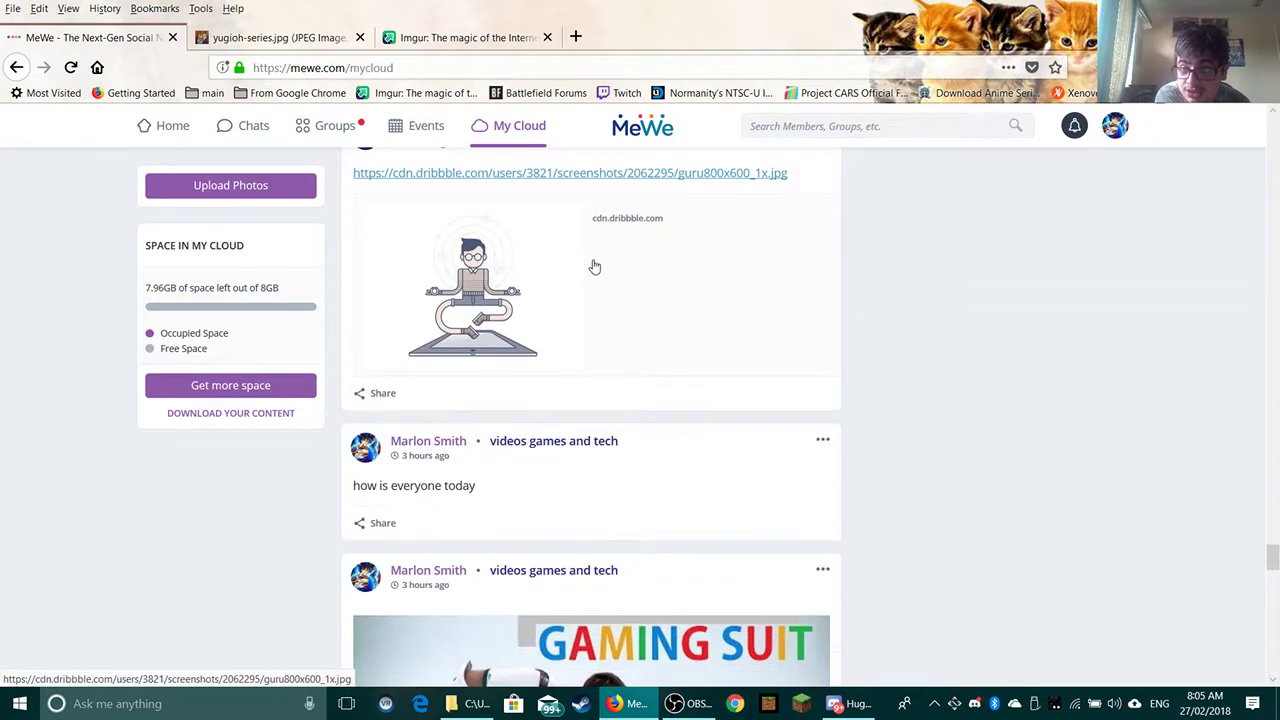
scroll(589, 261, down, 12)
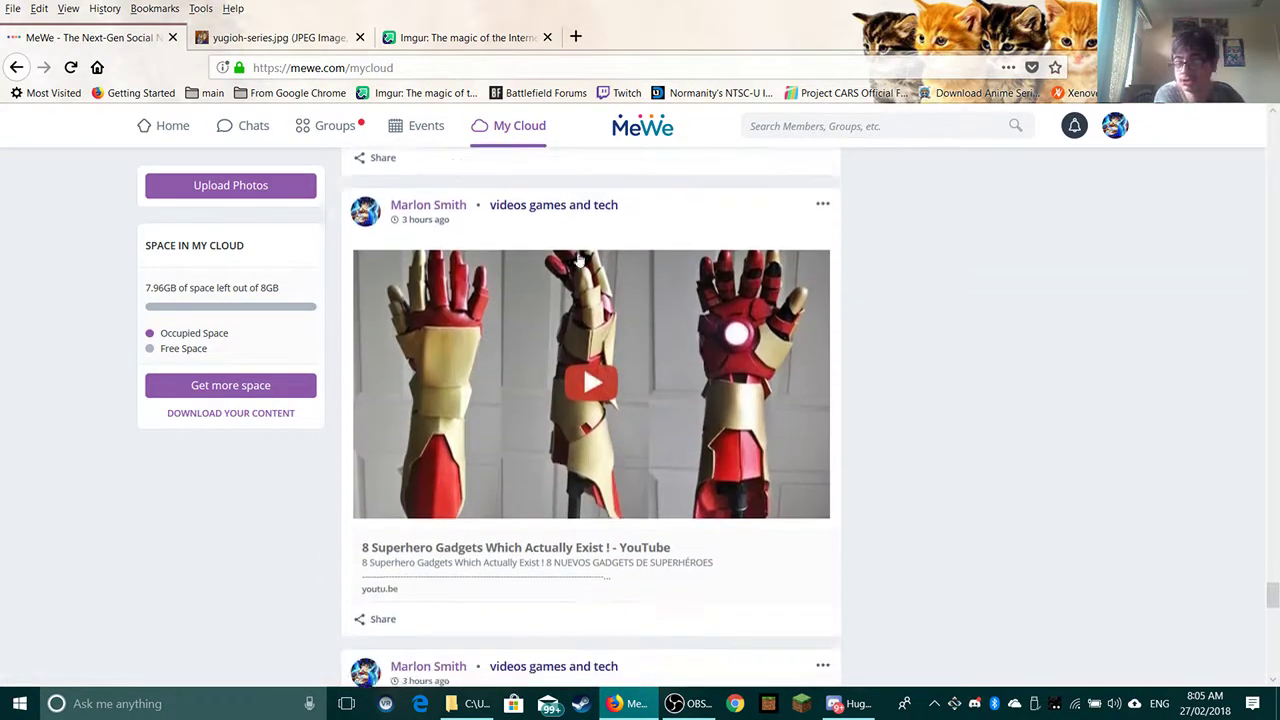
scroll(563, 271, down, 15)
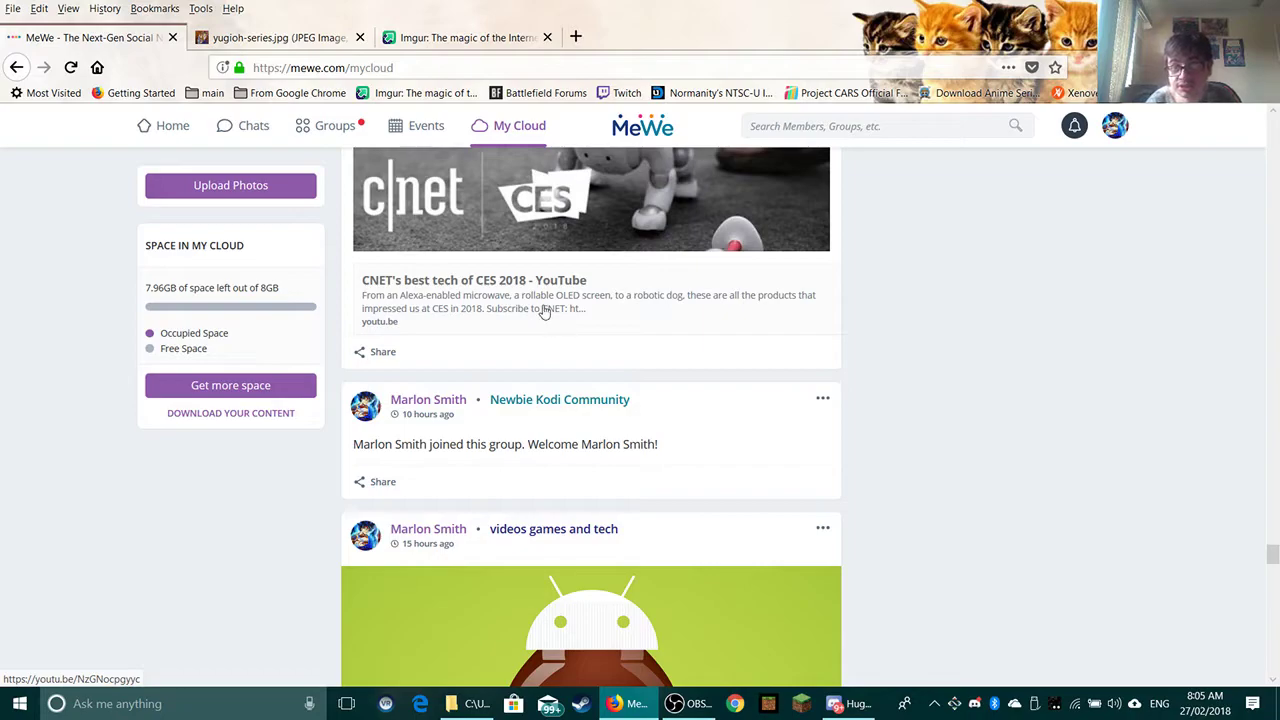
scroll(545, 311, up, 2)
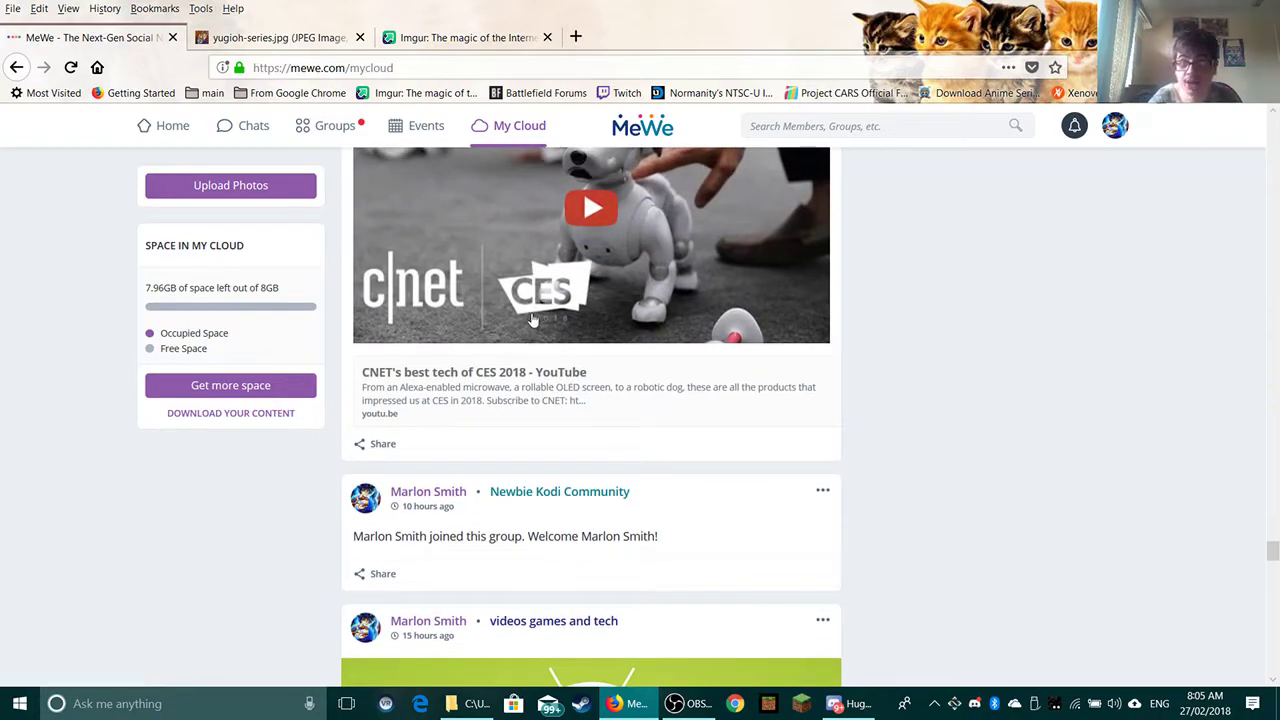
scroll(535, 310, down, 12)
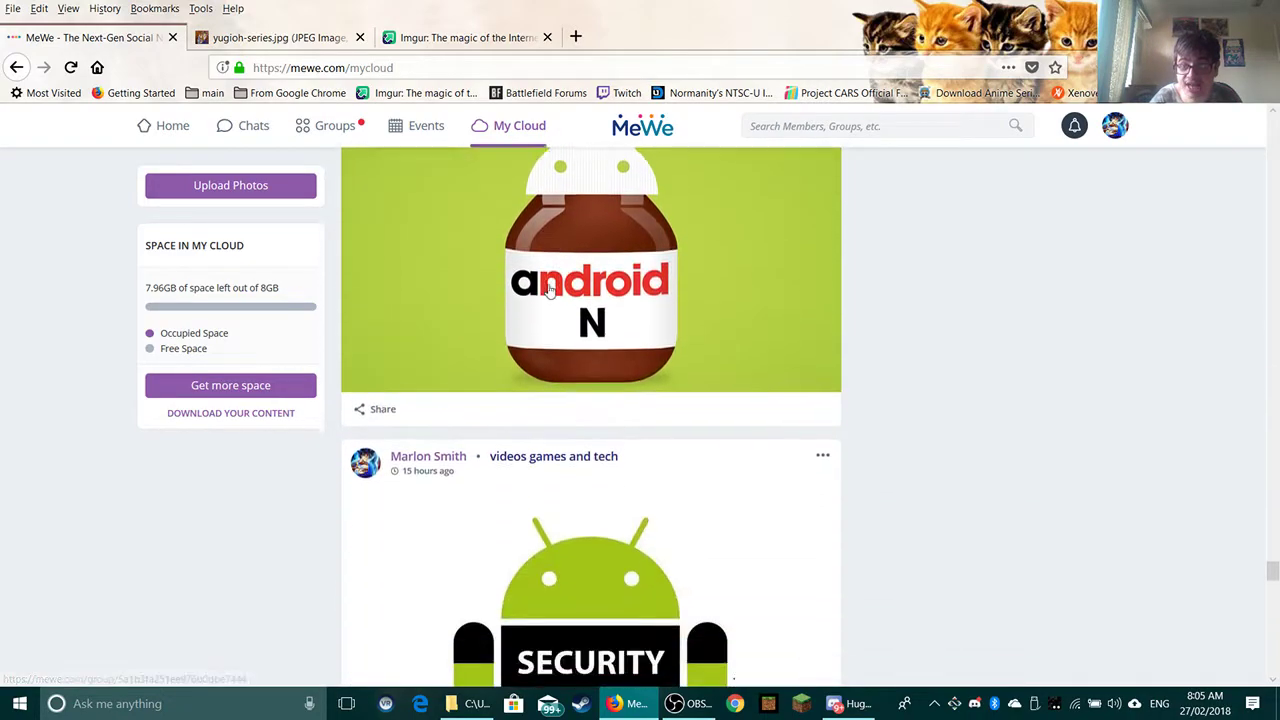
scroll(538, 285, up, 6)
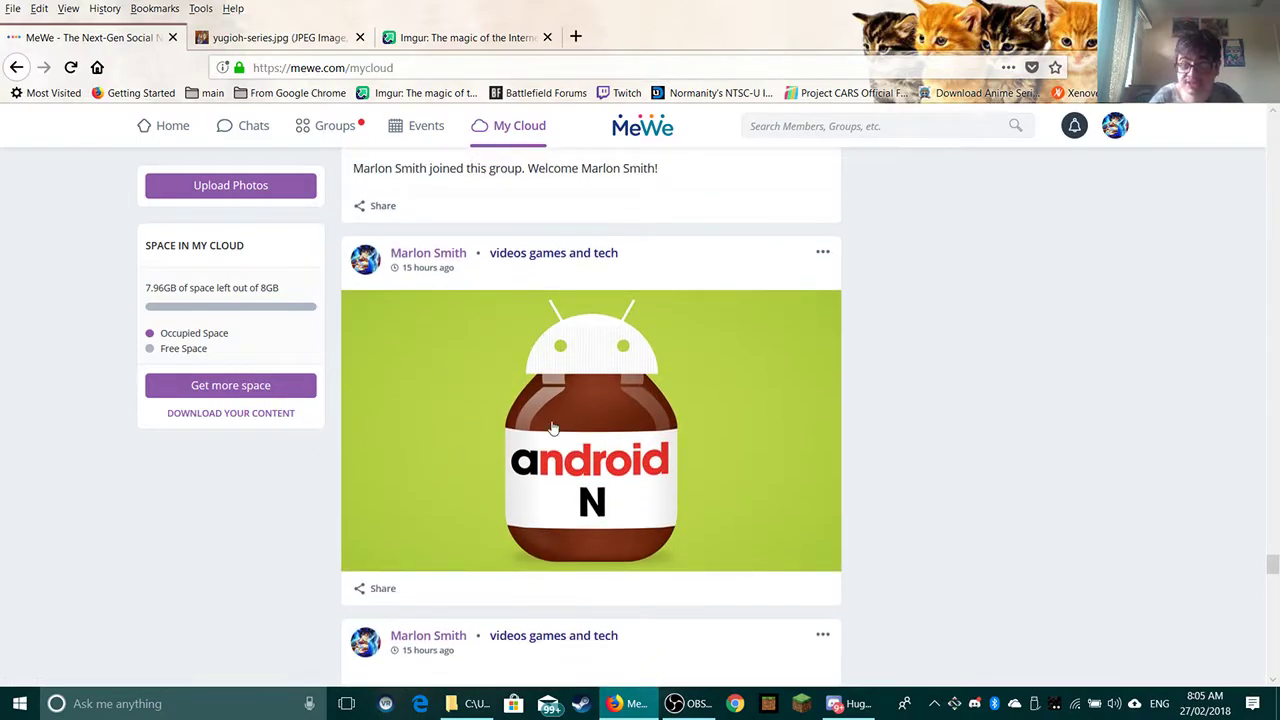
scroll(340, 485, up, 15)
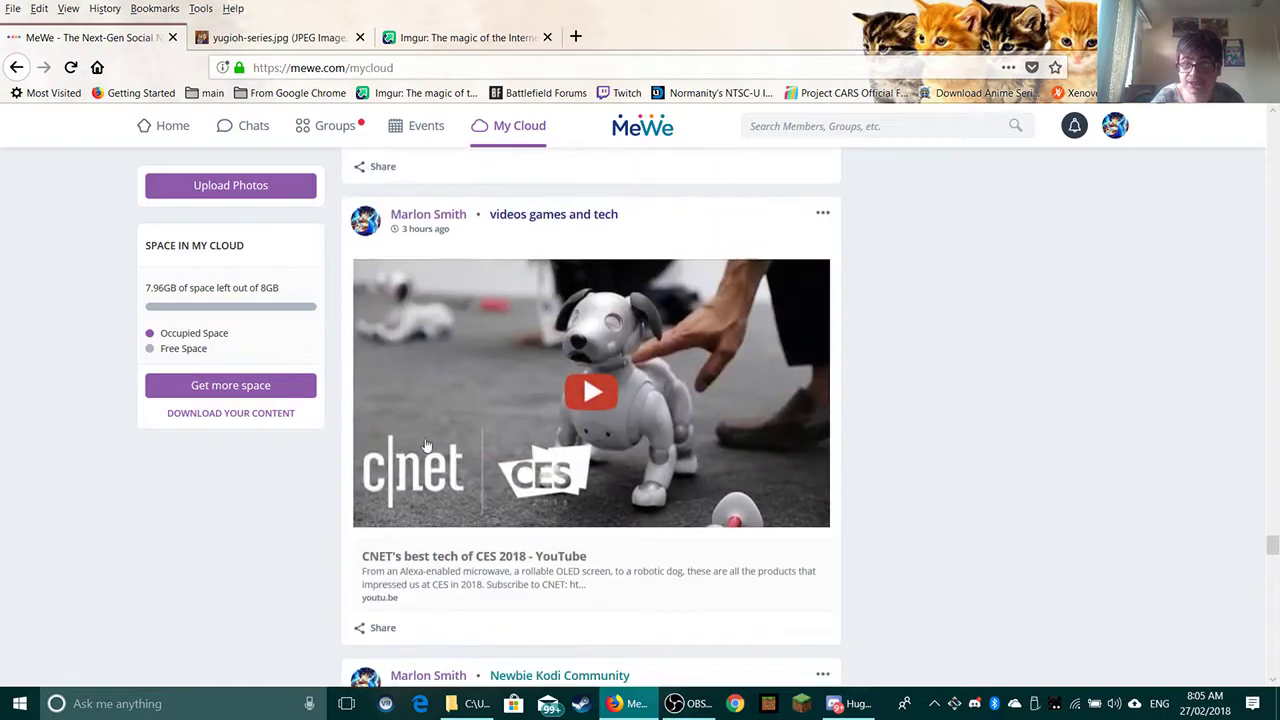
scroll(479, 420, down, 10)
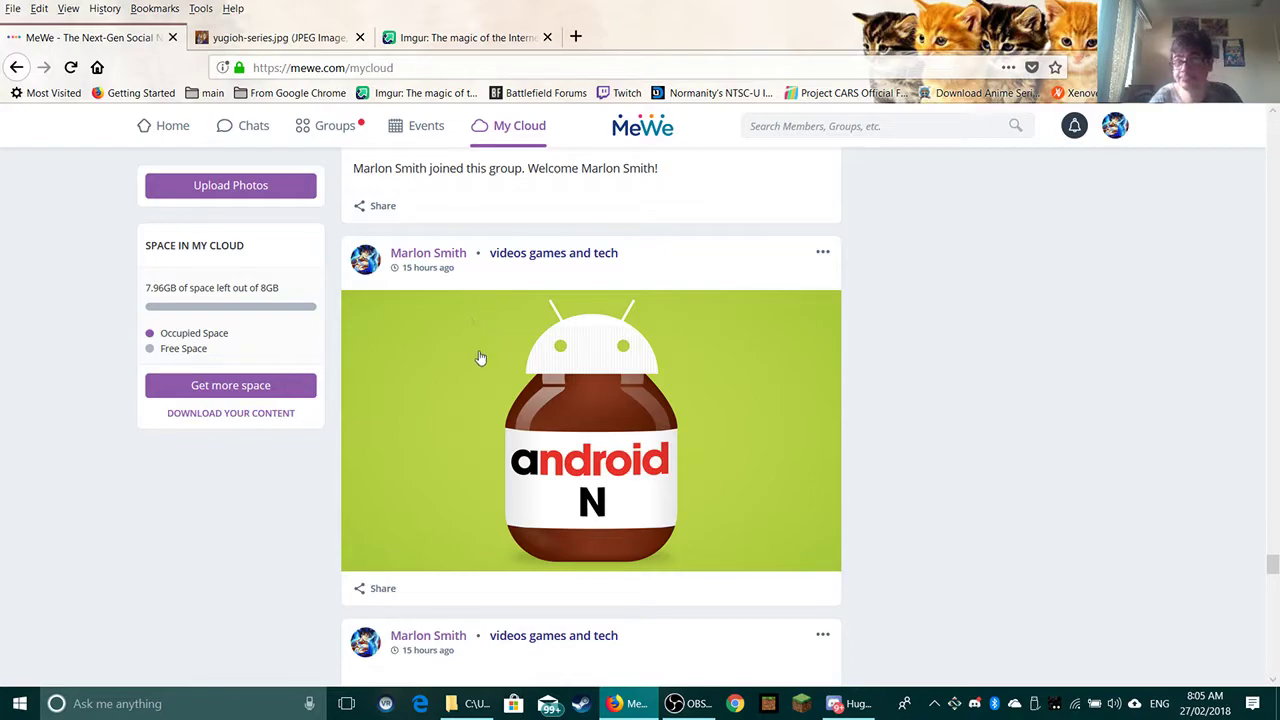
scroll(479, 358, up, 15)
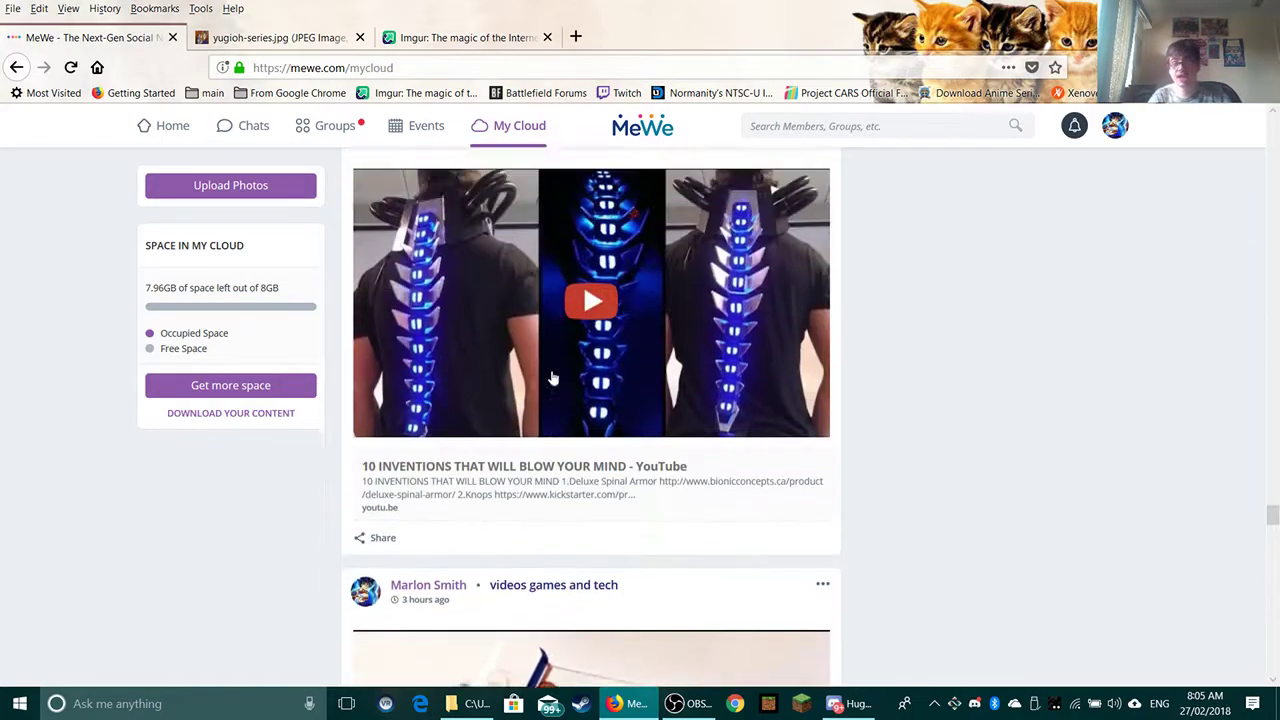
scroll(503, 375, down, 12)
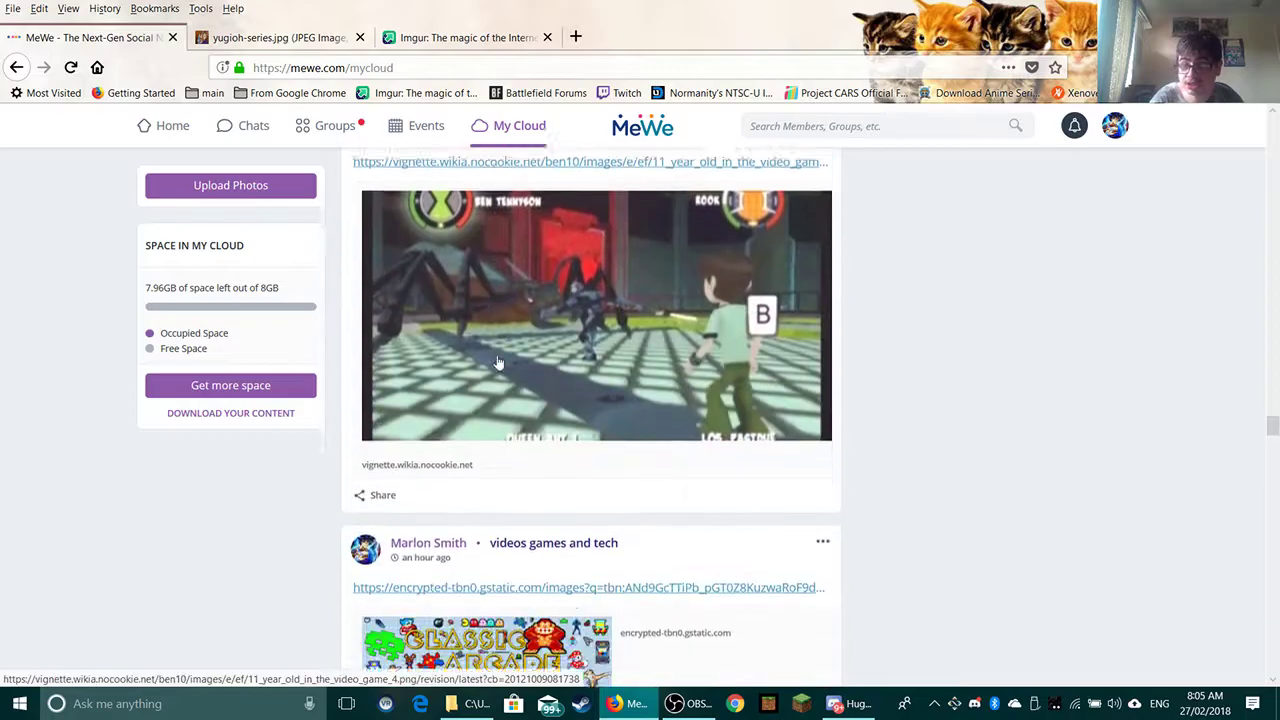
drag(1272, 427, 1272, 662)
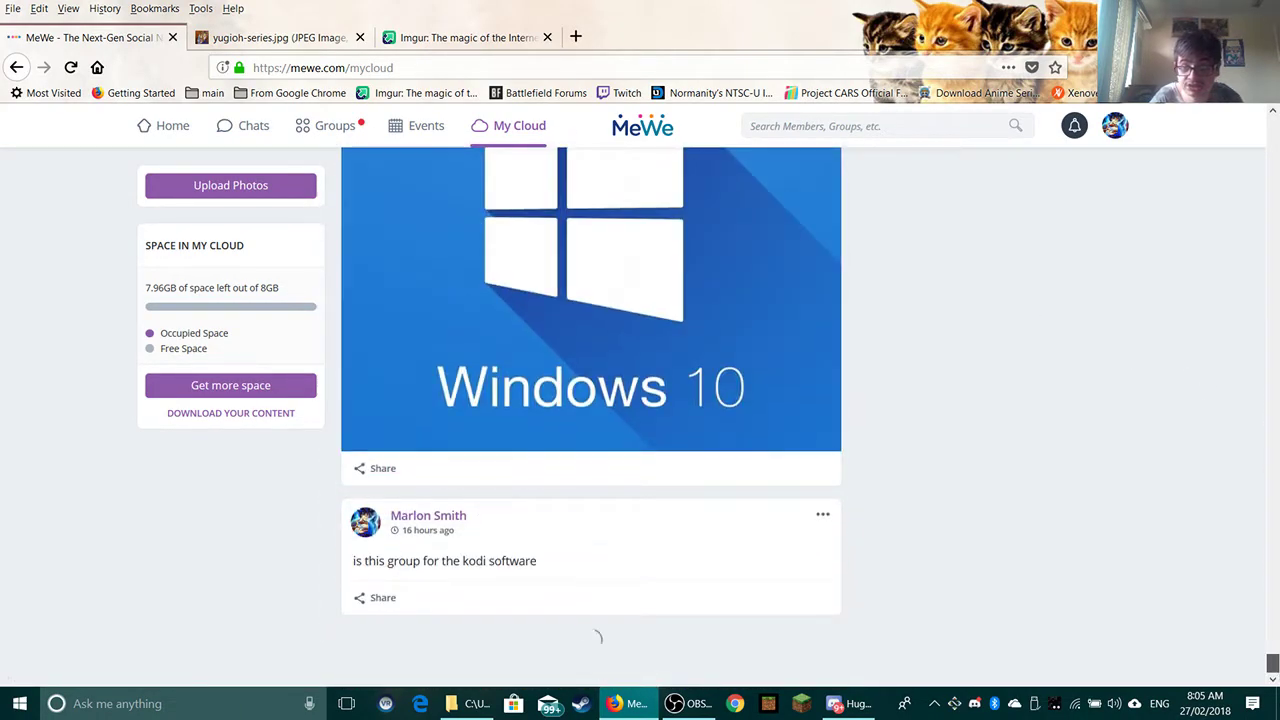
scroll(946, 571, down, 10)
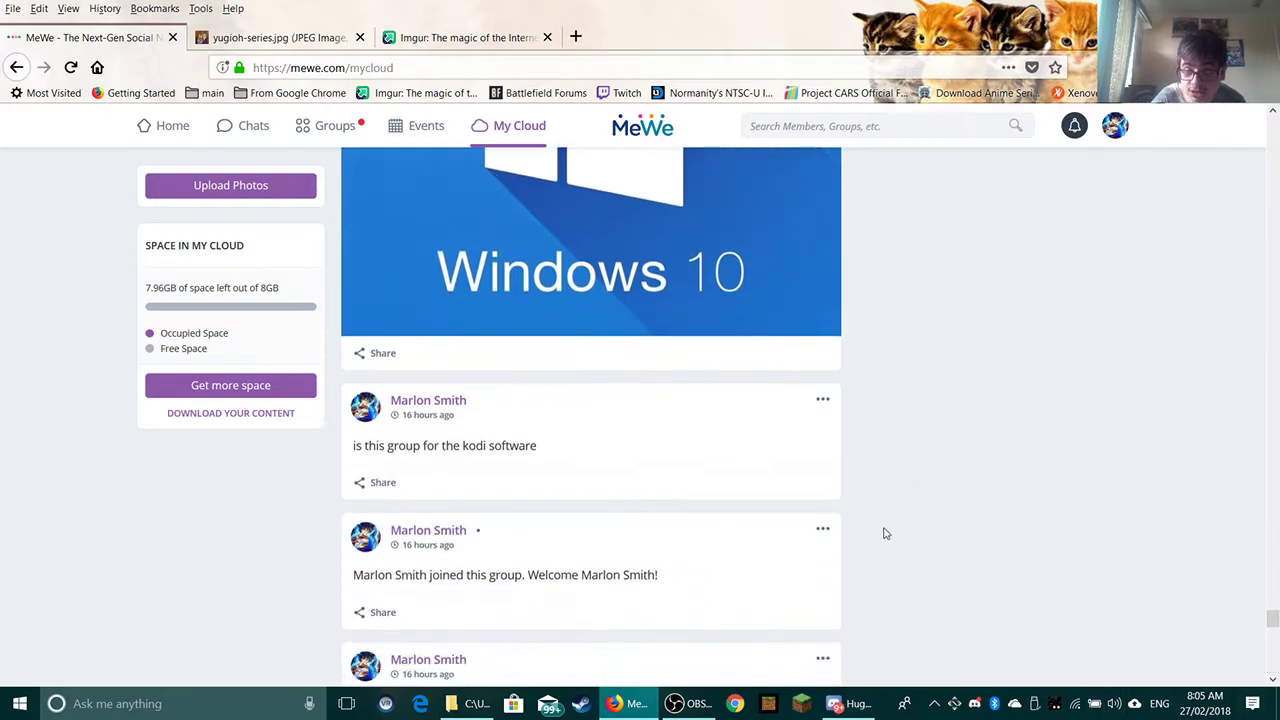
scroll(855, 516, down, 15)
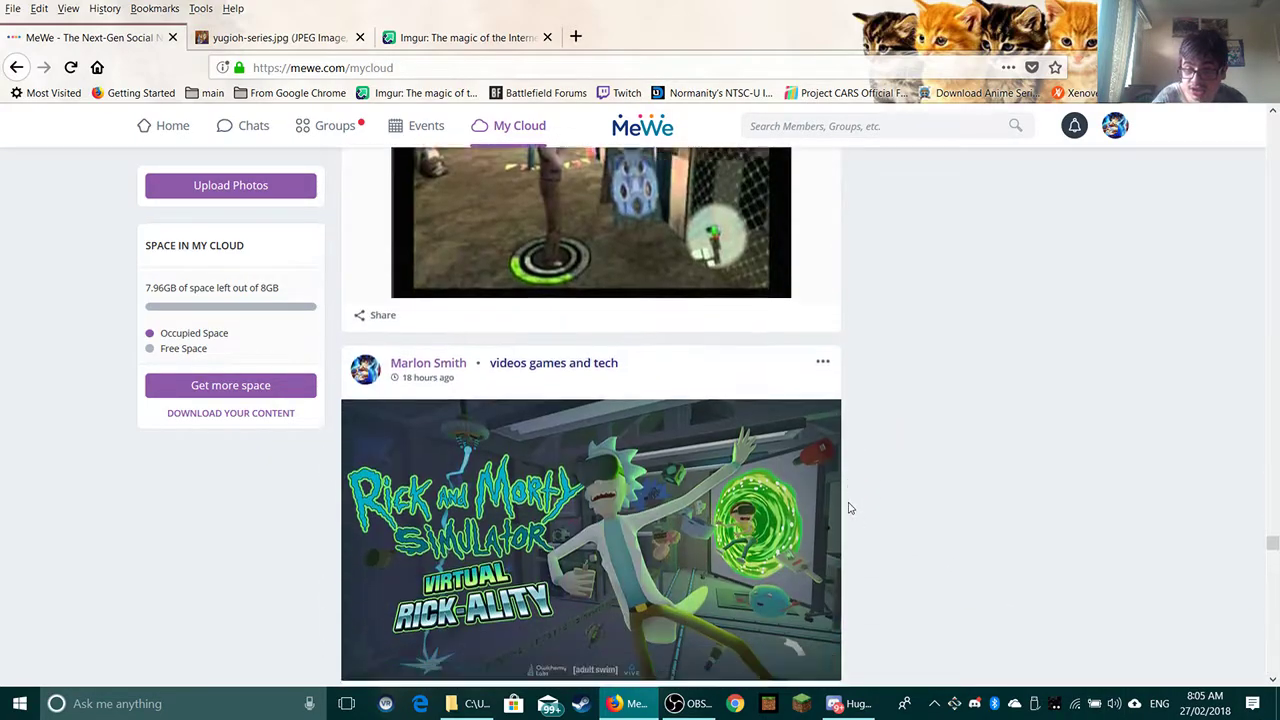
scroll(848, 508, down, 10)
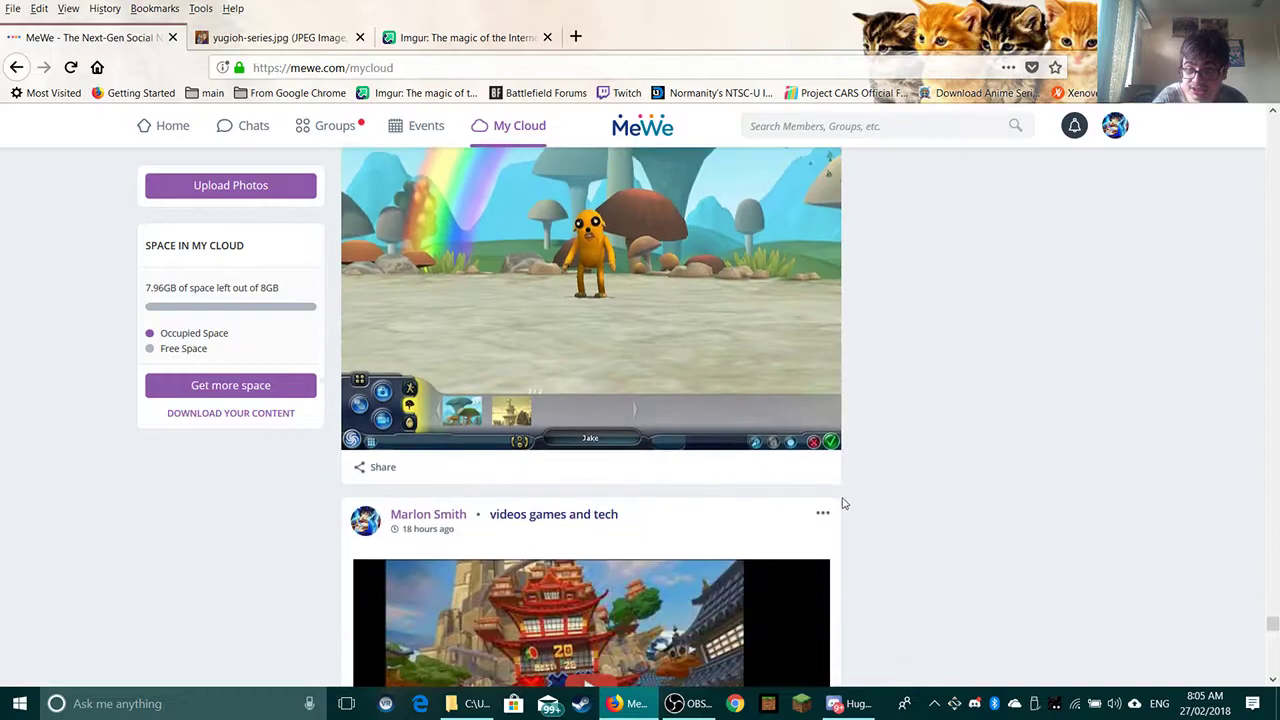
scroll(838, 500, down, 5)
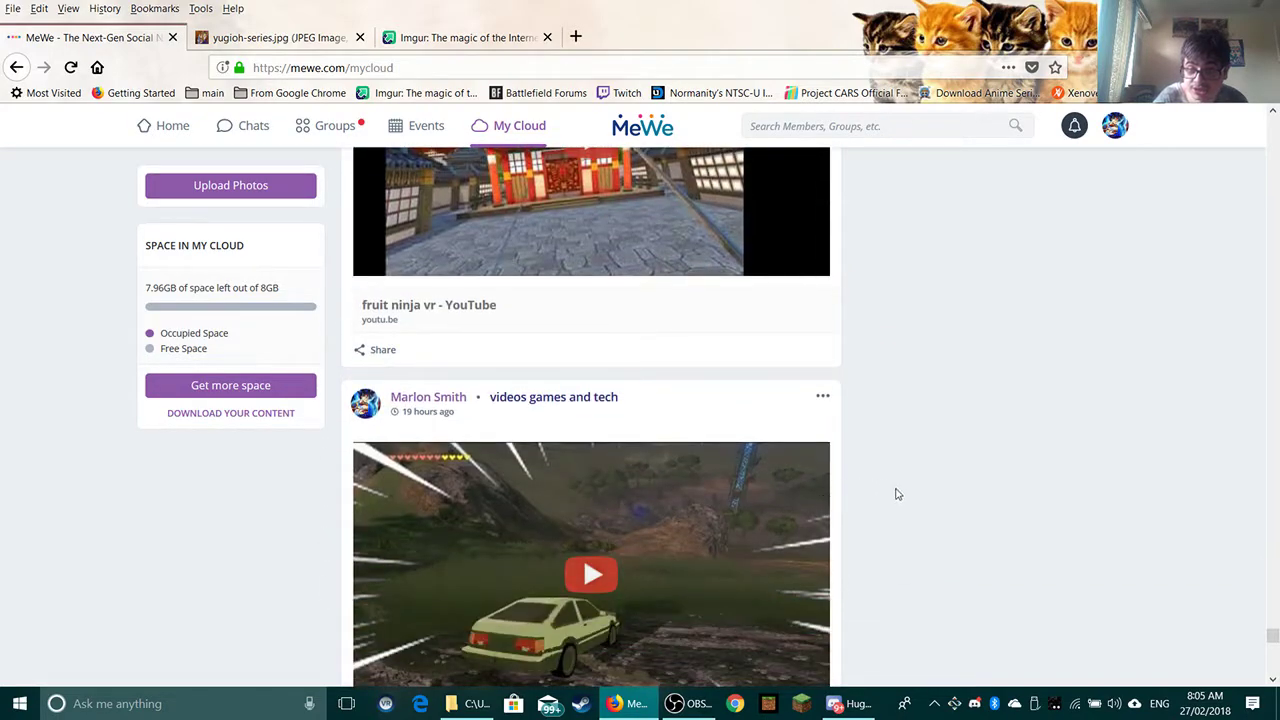
scroll(643, 563, down, 2)
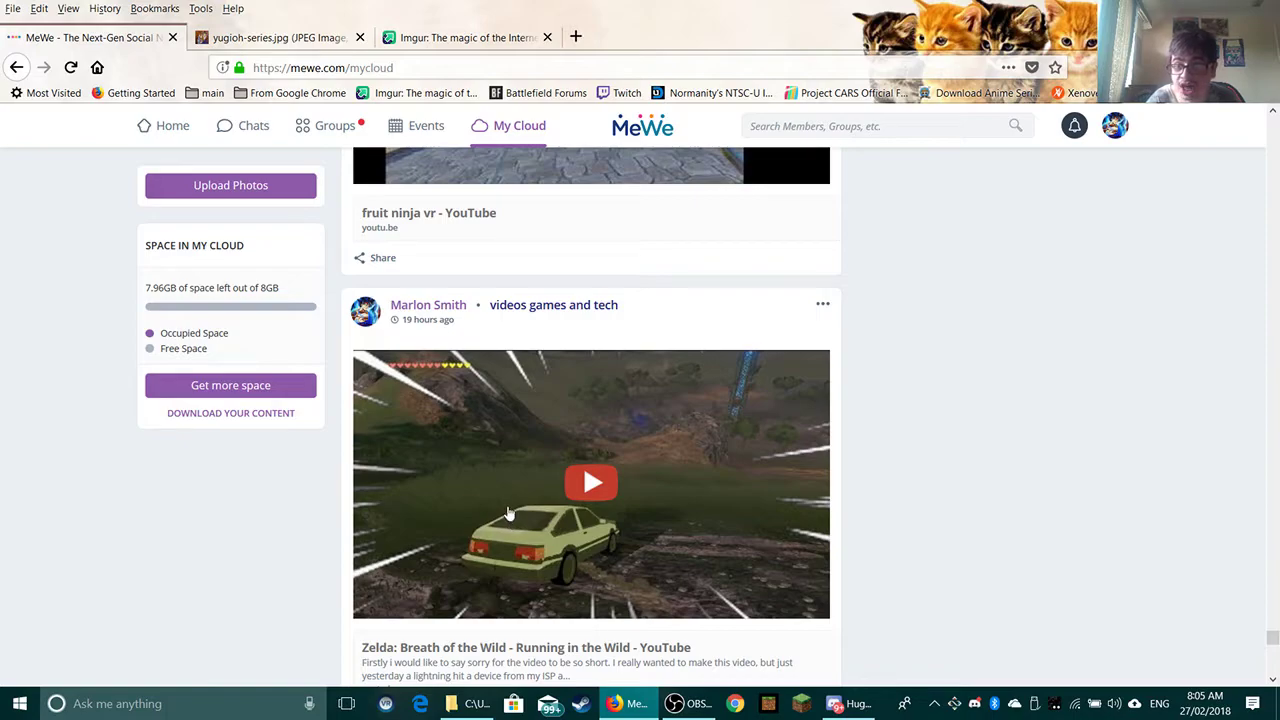
scroll(507, 511, down, 10)
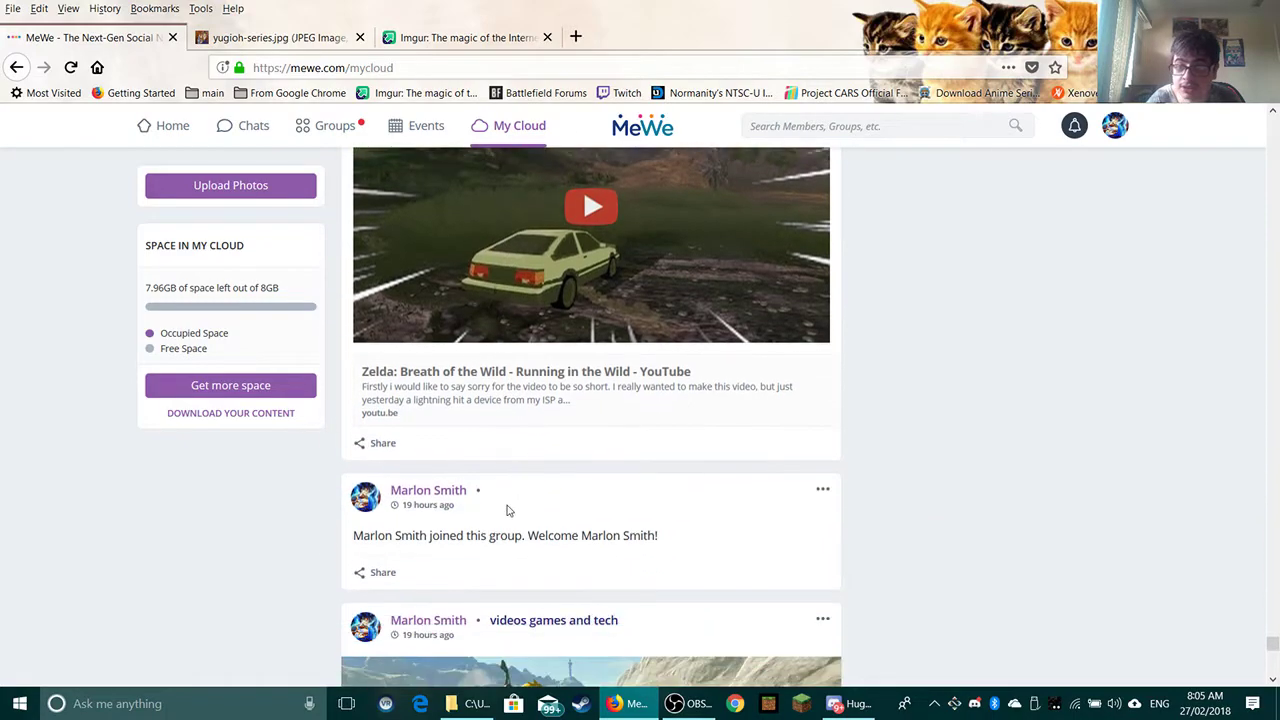
scroll(507, 507, down, 10)
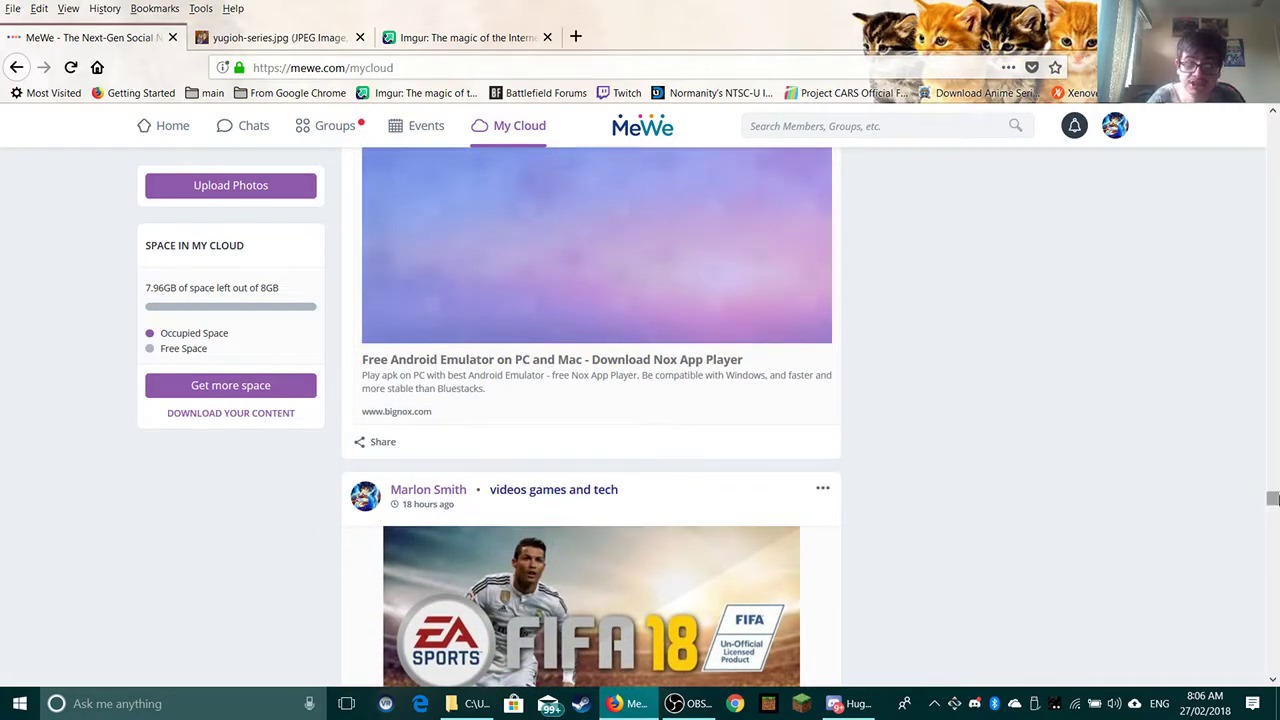
drag(1272, 498, 1244, 111)
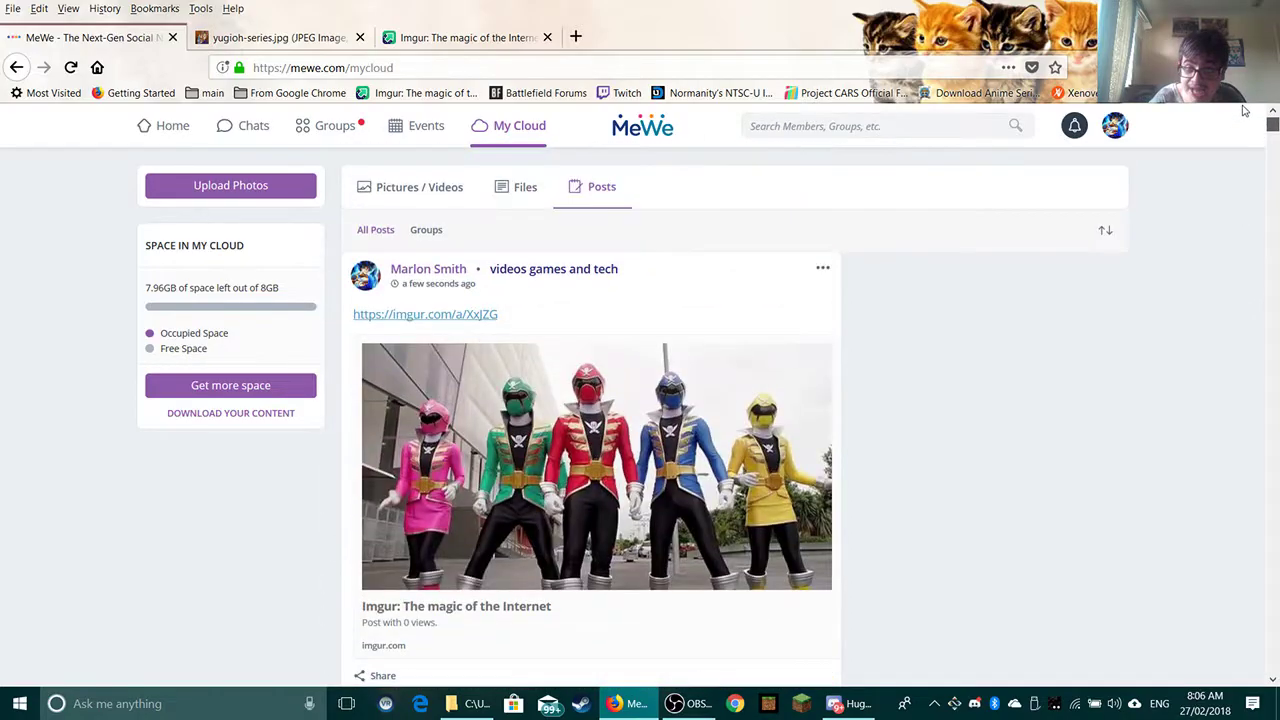
Switch to the Imgur tab showing the uploaded Power Rangers post and its link
click(513, 40)
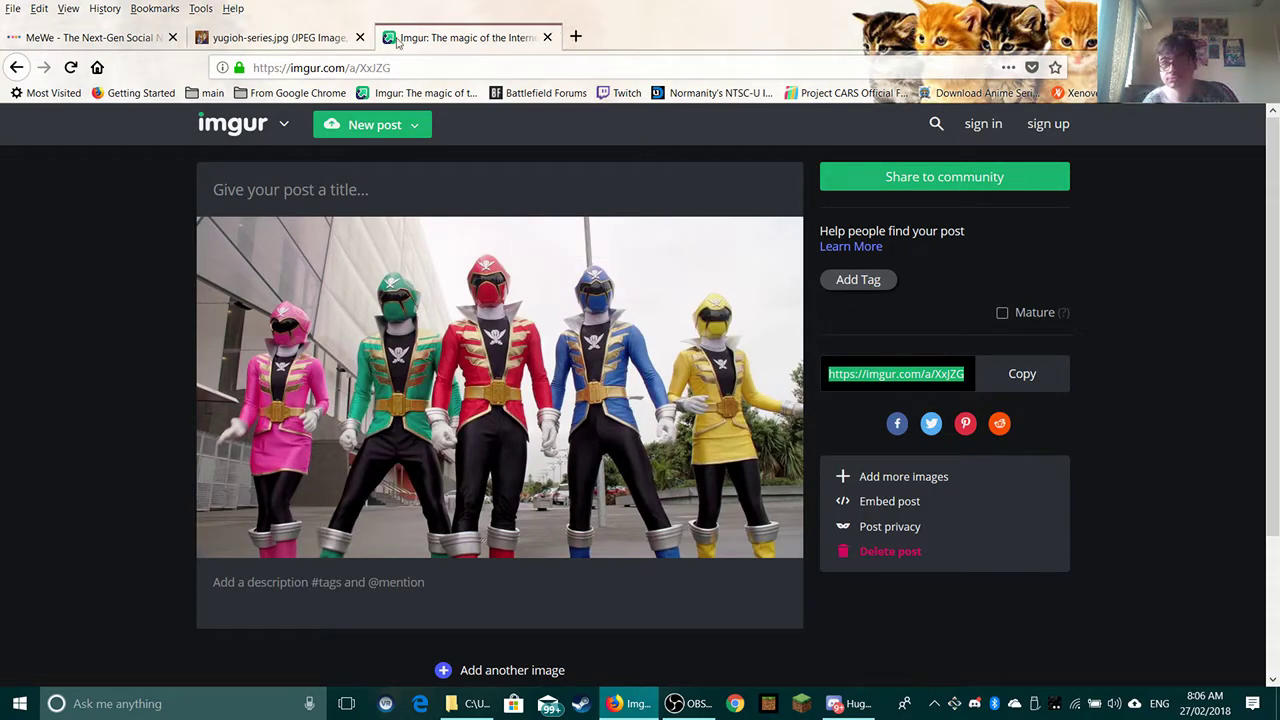
Close the yugioh-series.jpg tab and go back to MeWe's My Cloud posts
click(302, 37)
click(360, 37)
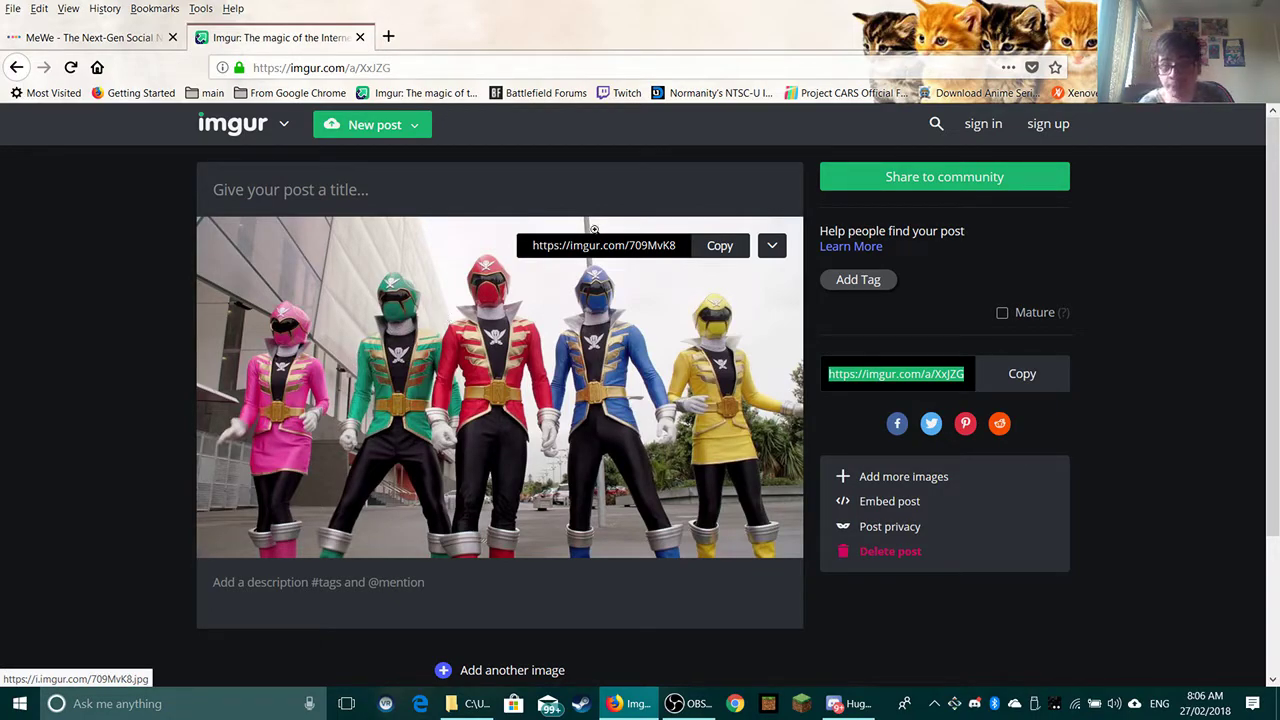
click(123, 37)
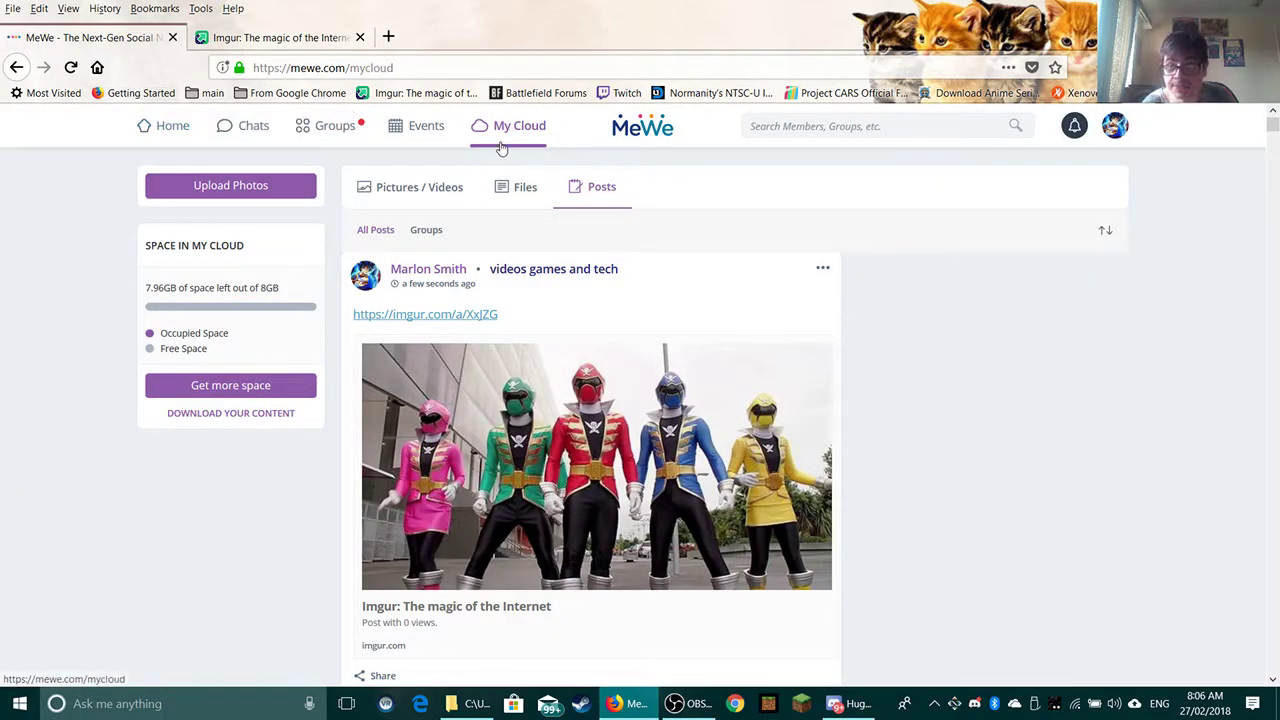
scroll(512, 240, down, 3)
scroll(505, 271, up, 3)
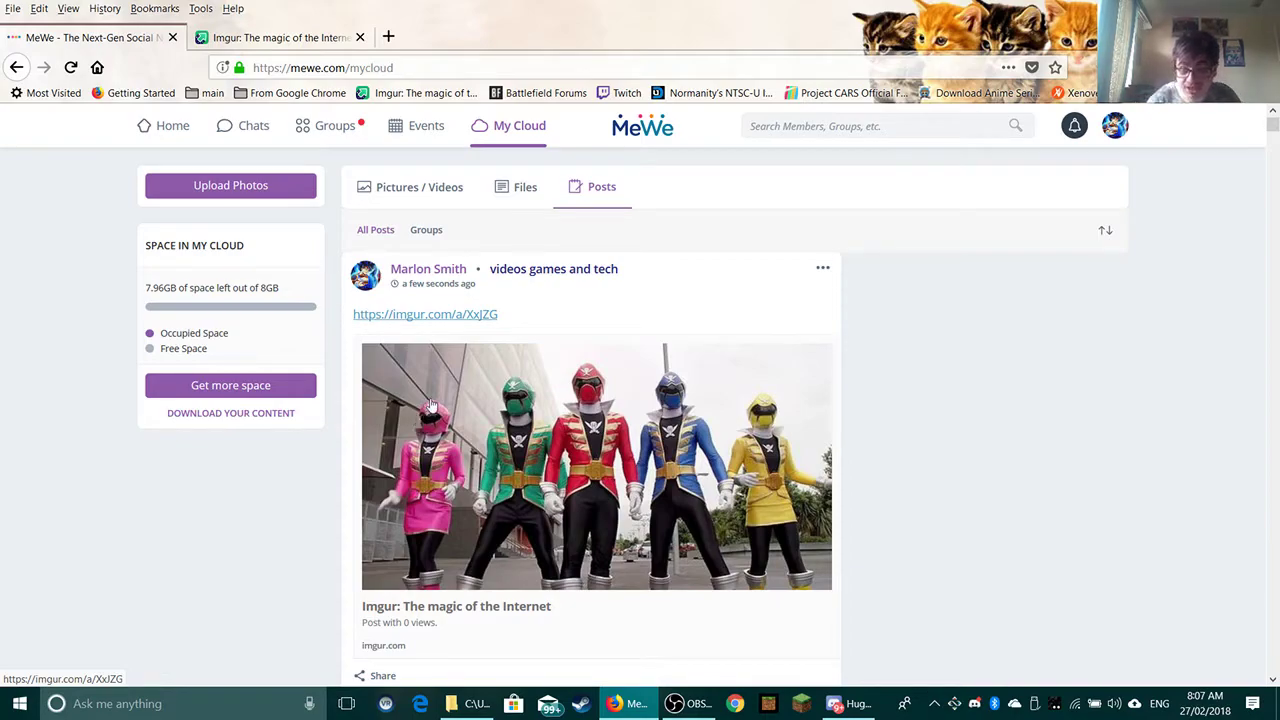
scroll(418, 422, down, 1)
scroll(405, 435, down, 2)
scroll(401, 441, down, 6)
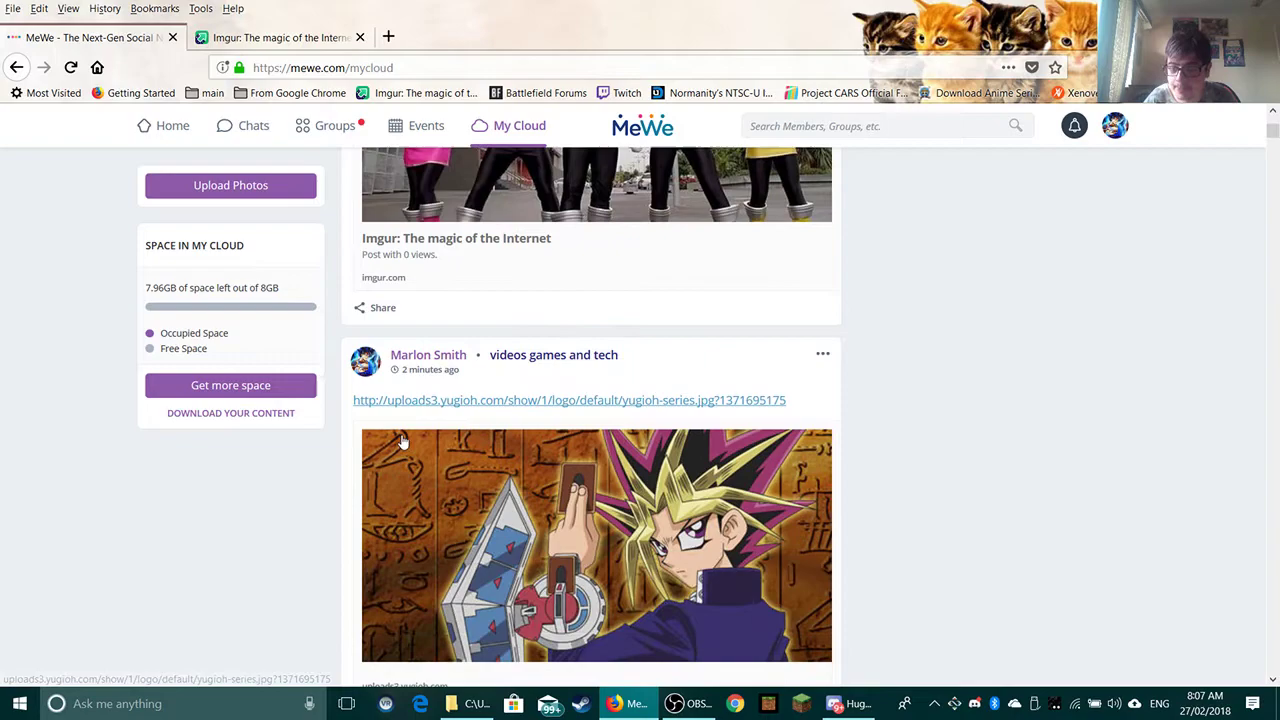
scroll(401, 447, down, 6)
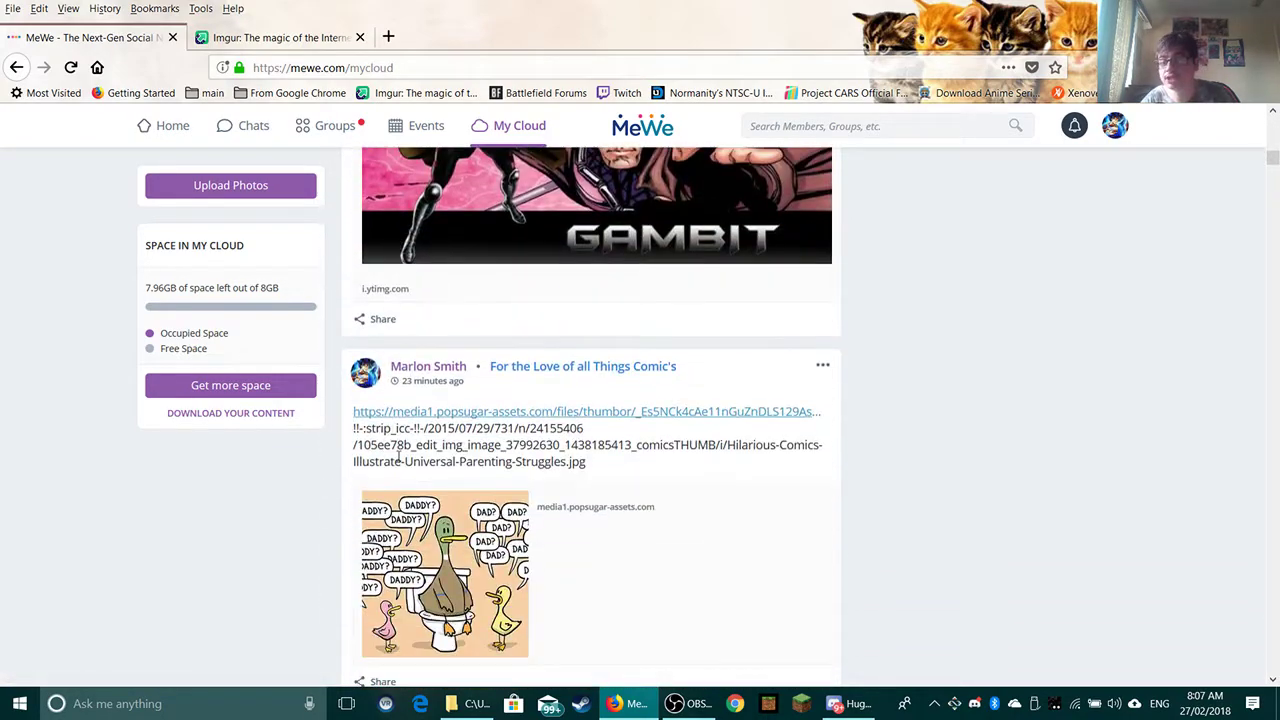
scroll(398, 458, down, 3)
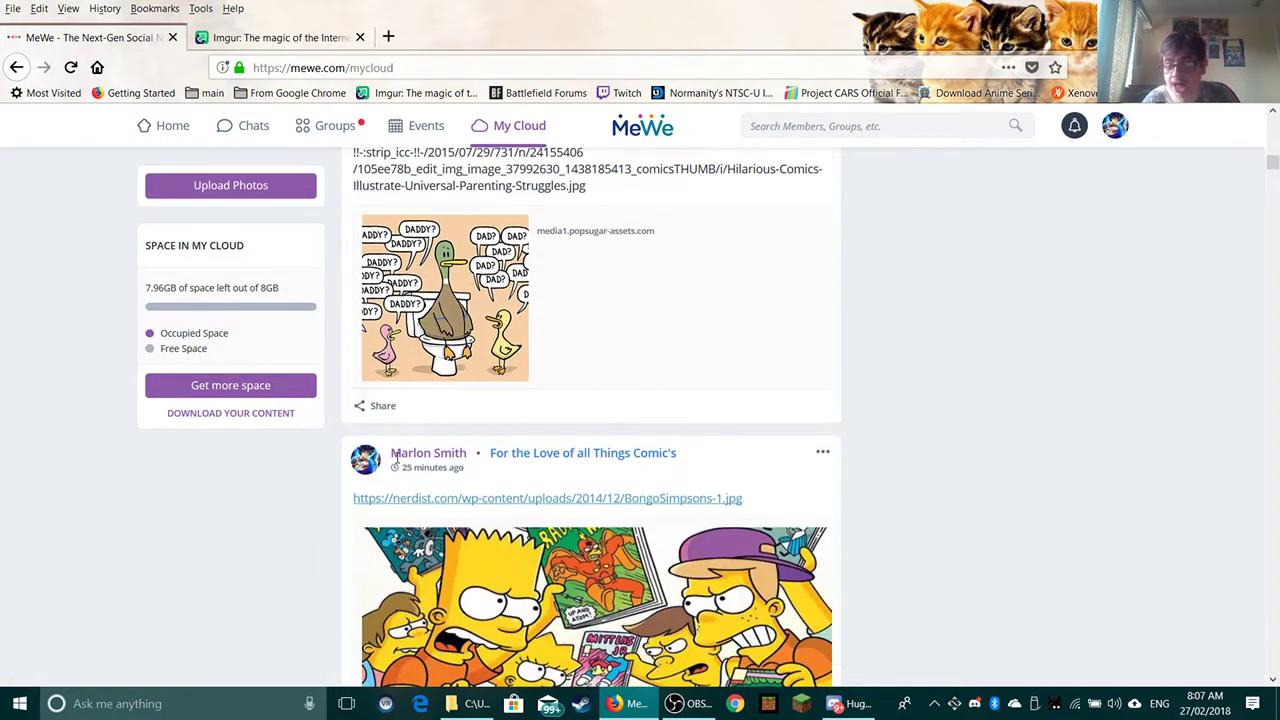
scroll(397, 462, down, 2)
scroll(397, 465, up, 1)
scroll(442, 419, up, 2)
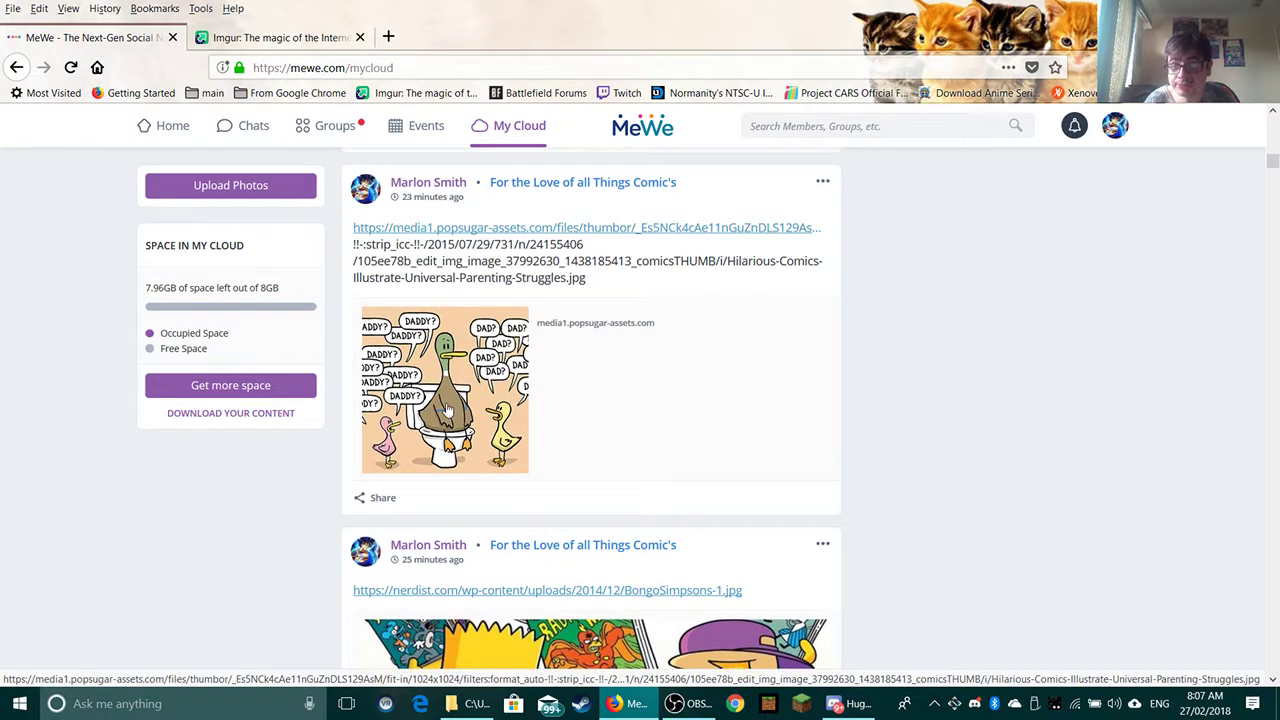
scroll(445, 418, down, 5)
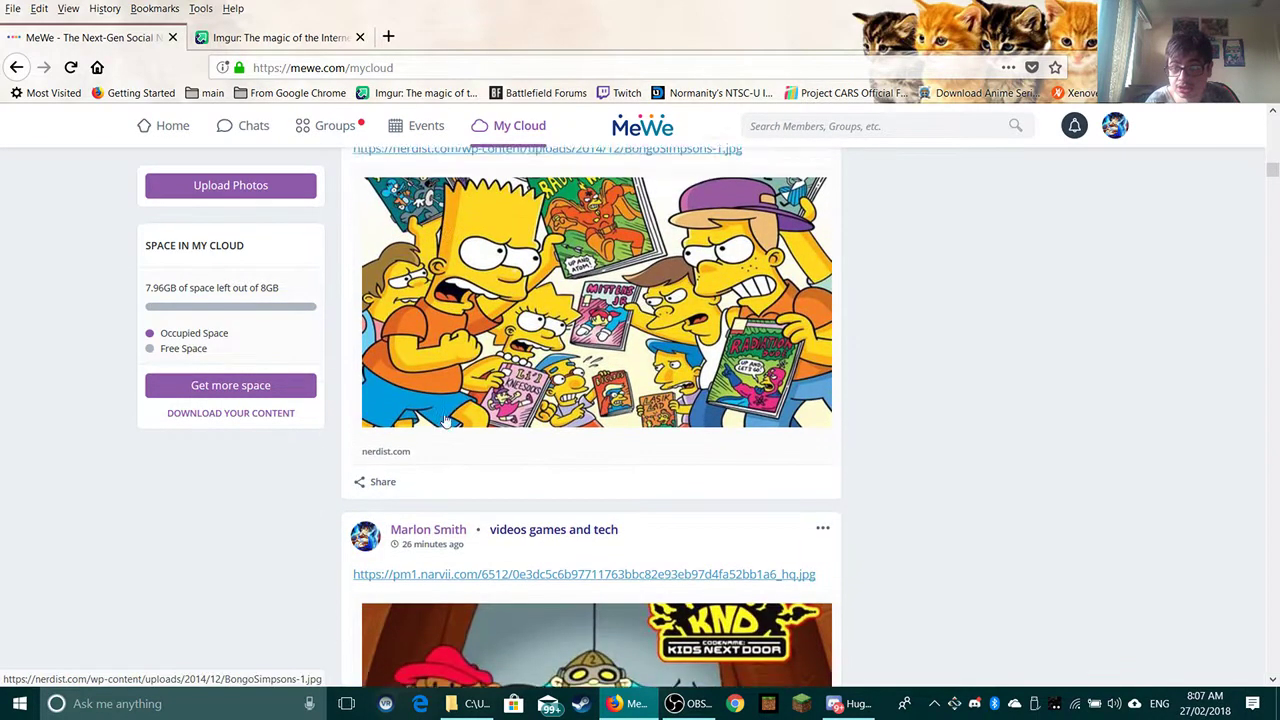
scroll(444, 420, up, 8)
scroll(445, 420, up, 20)
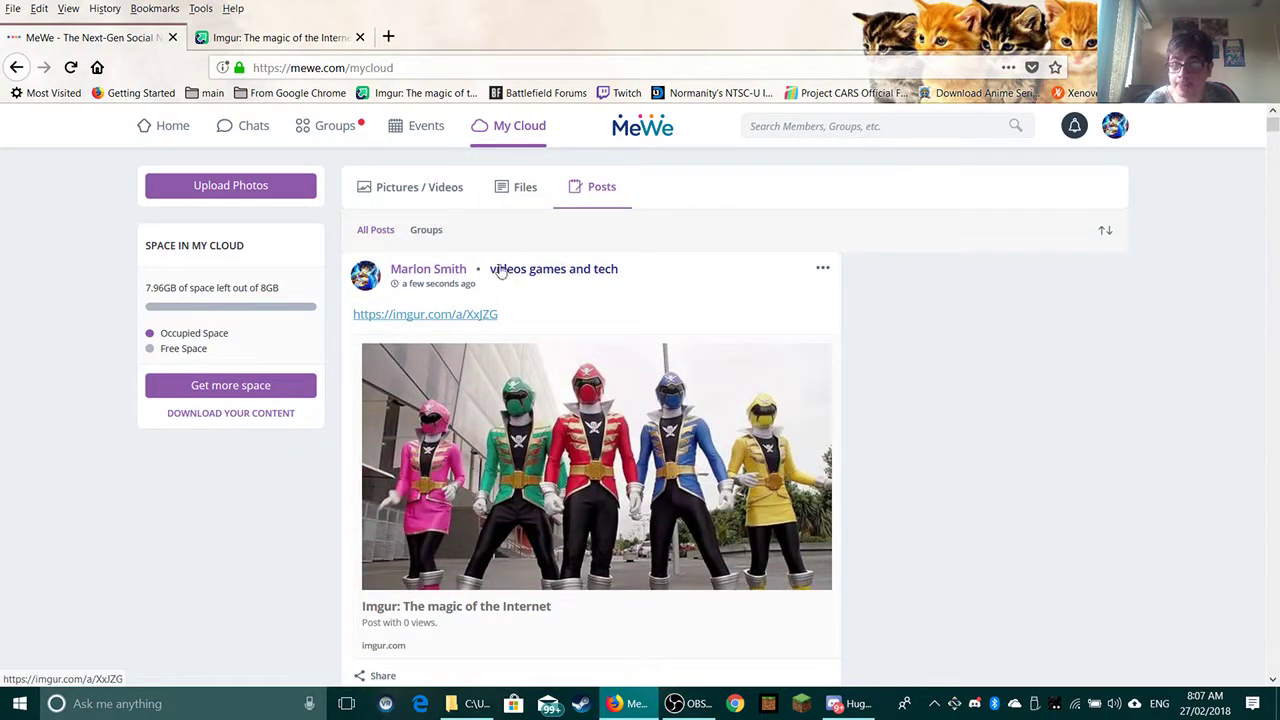
Scroll through the My Cloud Pictures / Videos photostream, then open a new blank browser tab
click(460, 201)
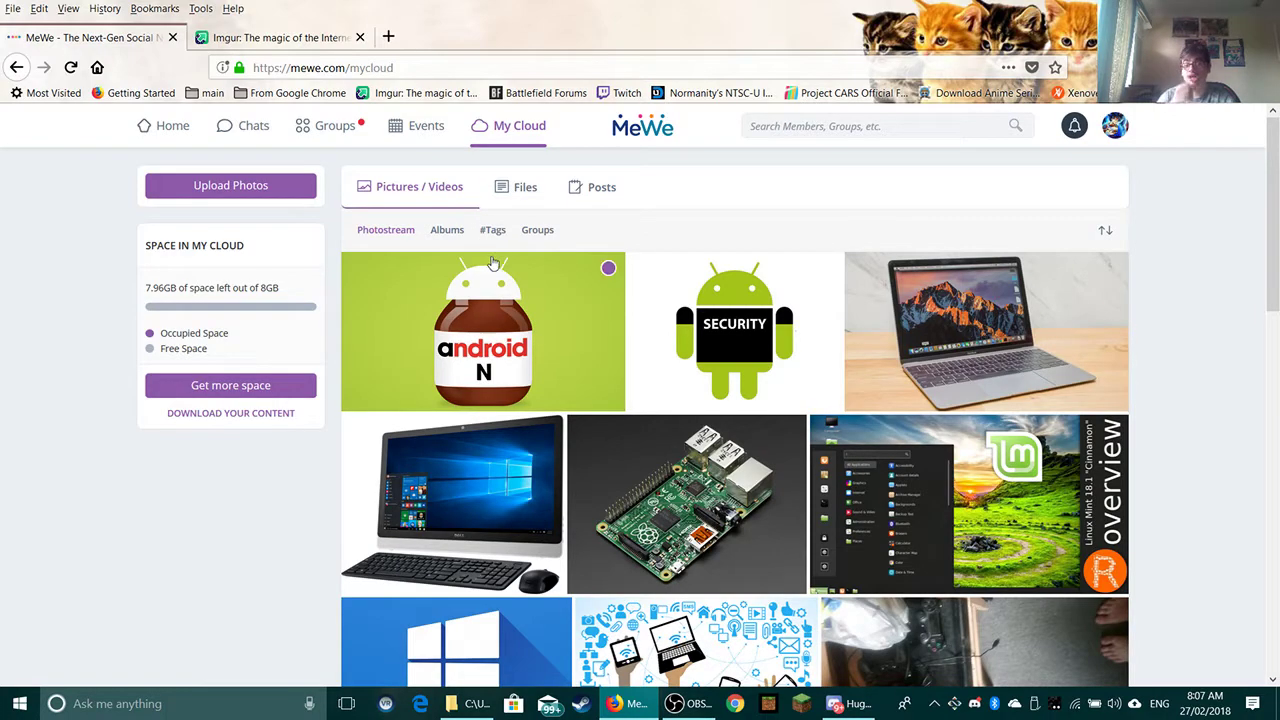
scroll(490, 262, down, 3)
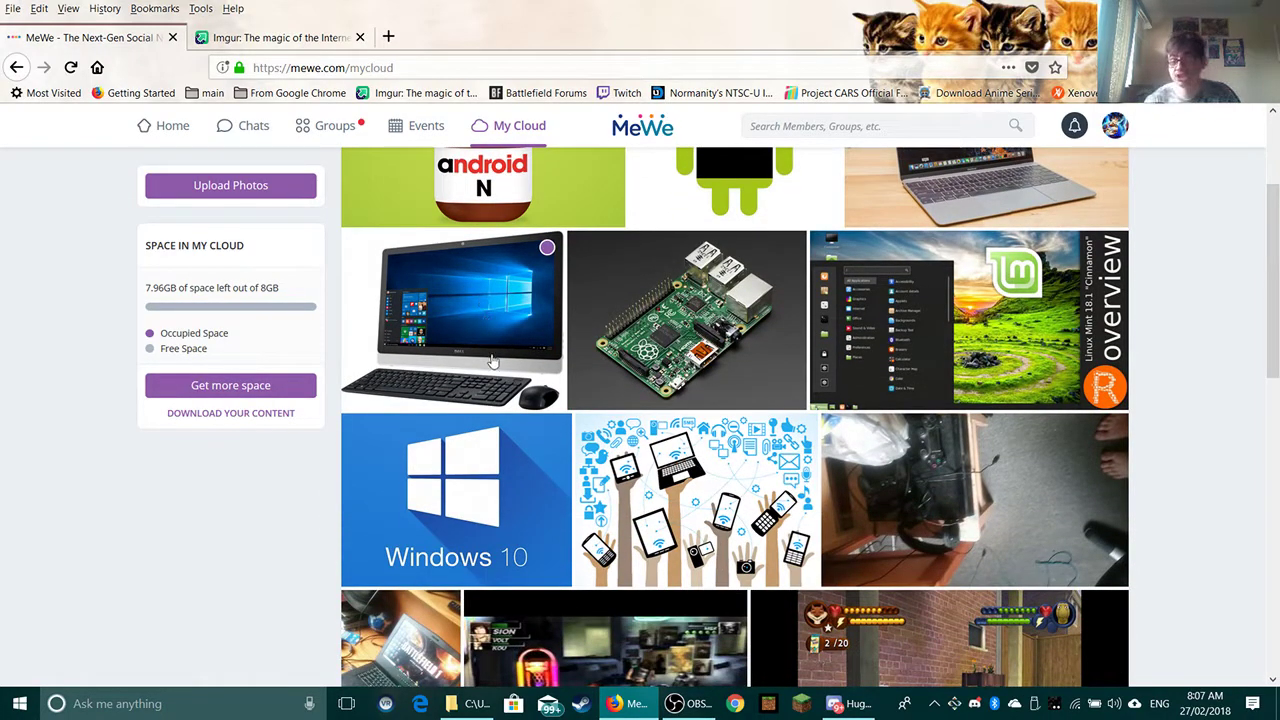
scroll(540, 518, down, 8)
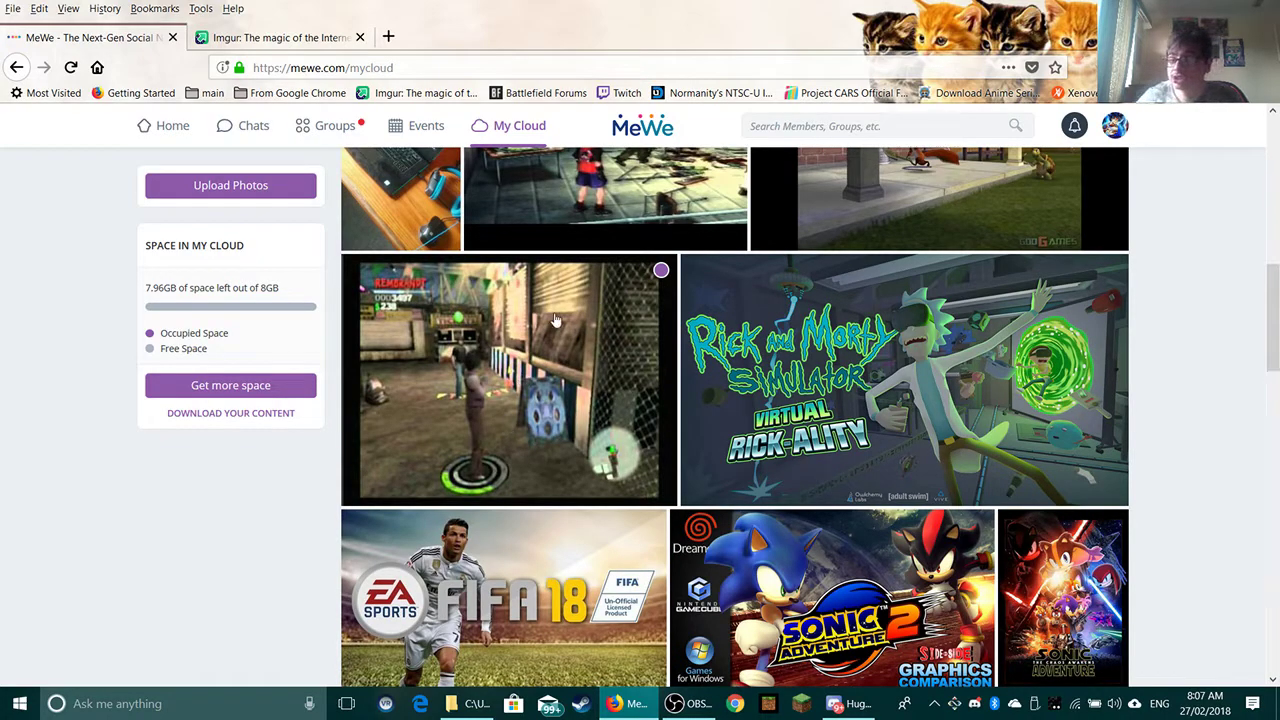
click(388, 37)
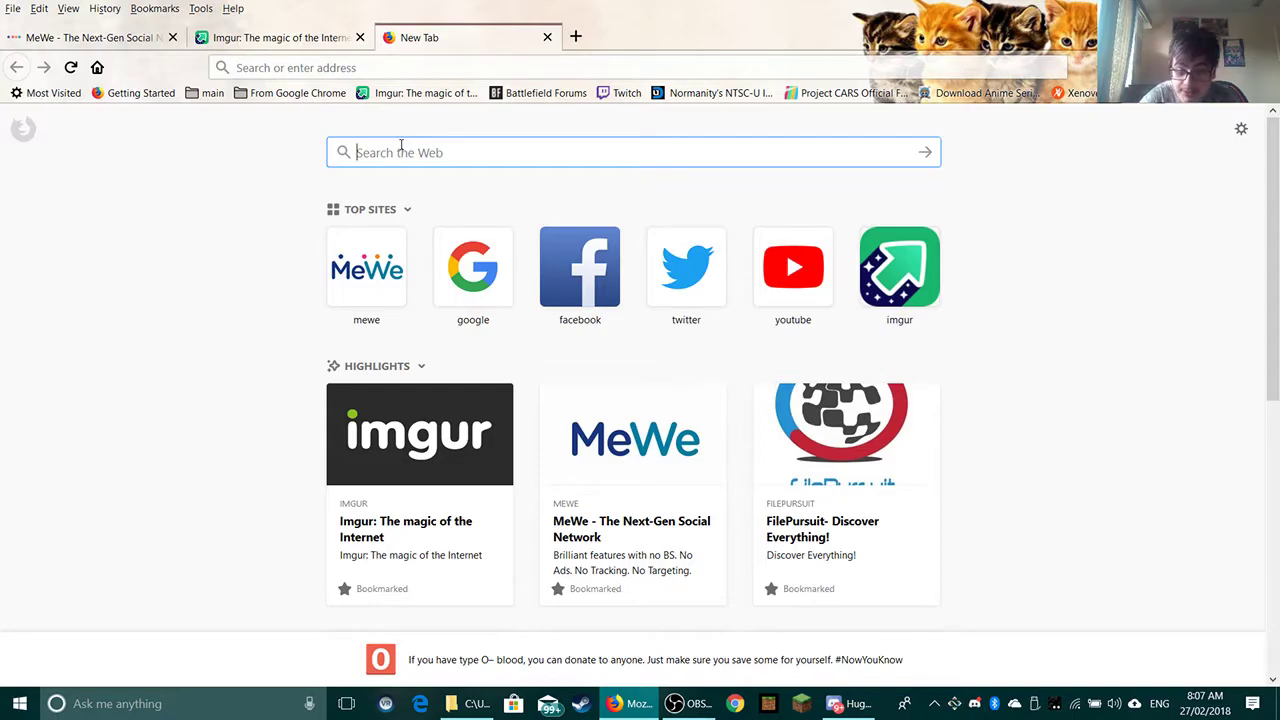
Load Google in the new tab and run a Google Images search for 'yugioh 5d'
click(575, 37)
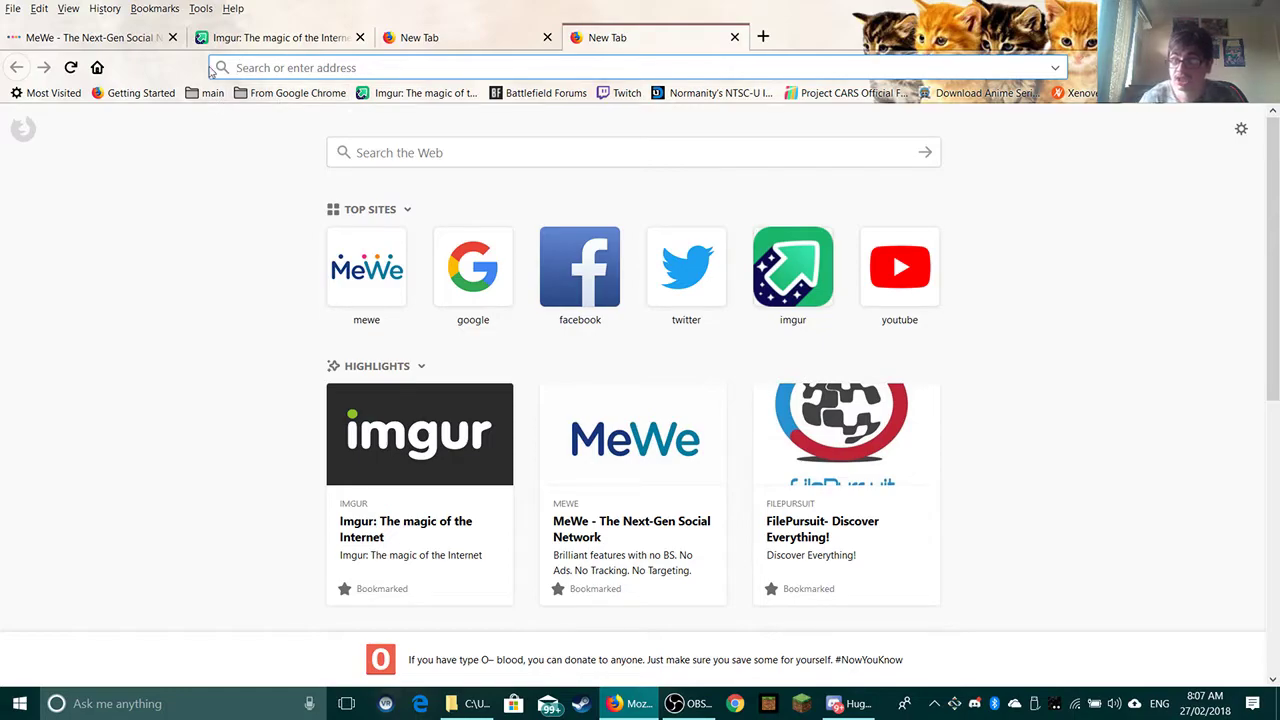
click(733, 38)
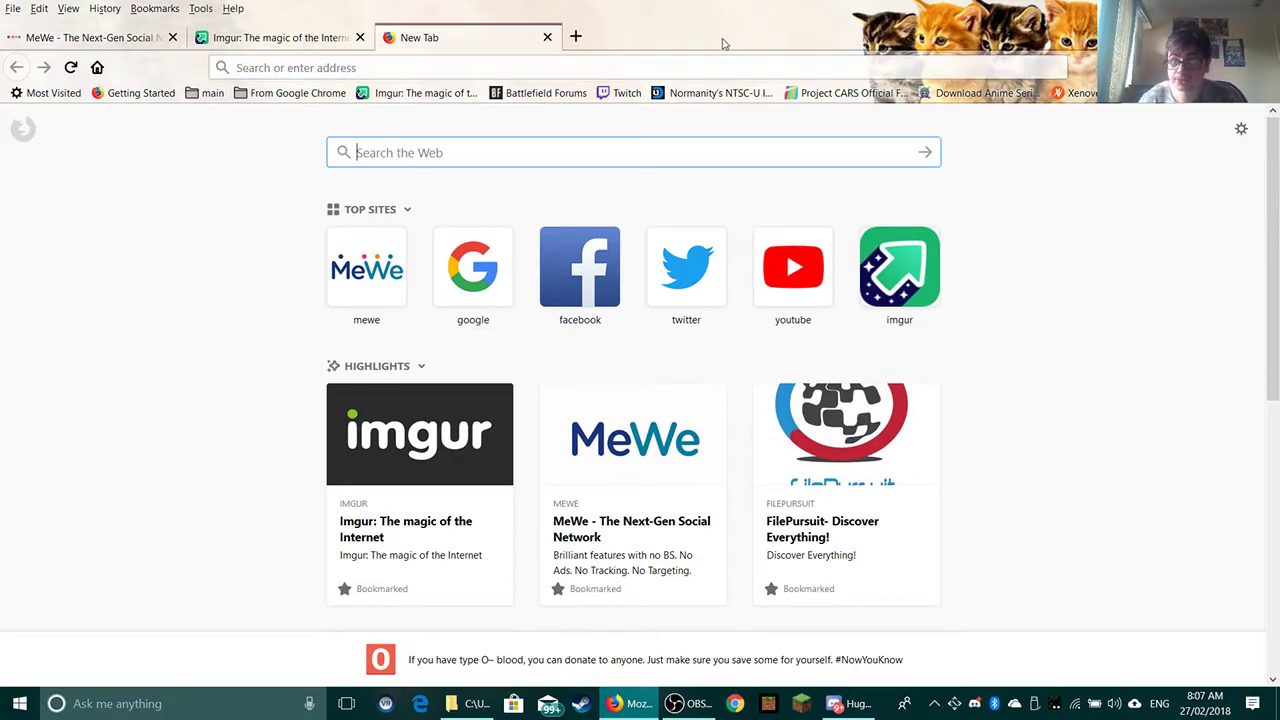
click(97, 67)
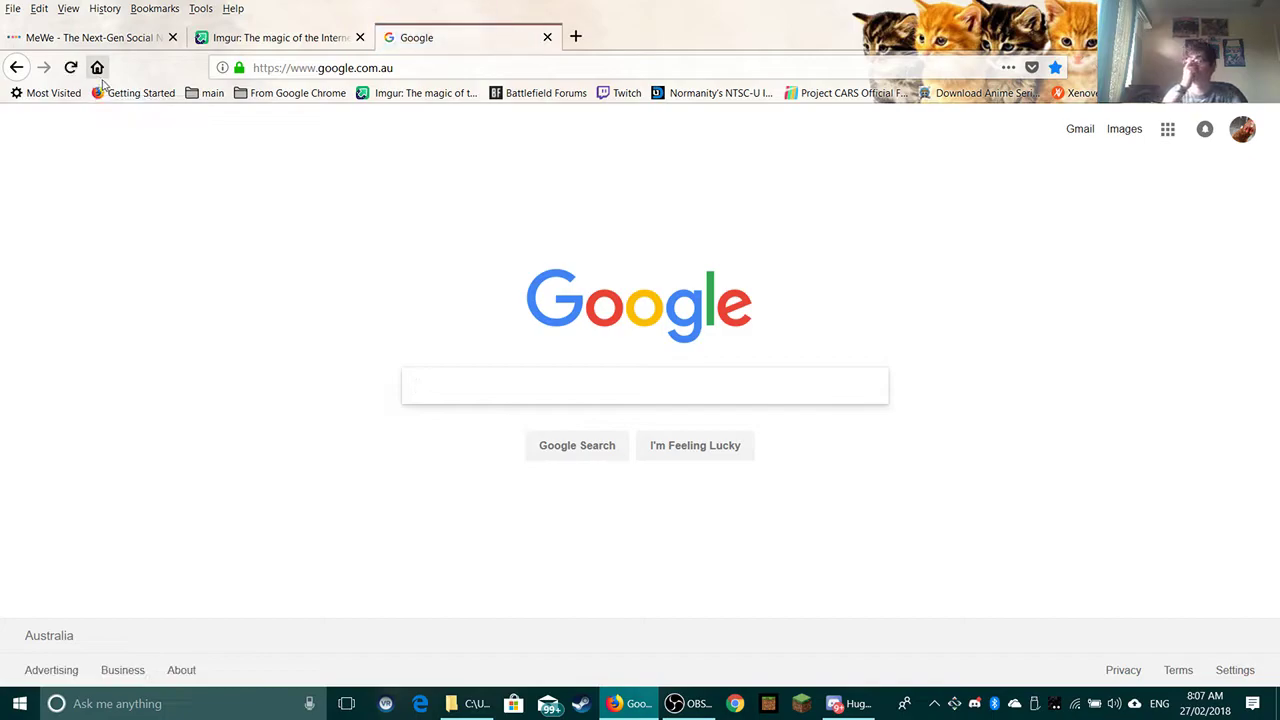
click(1110, 136)
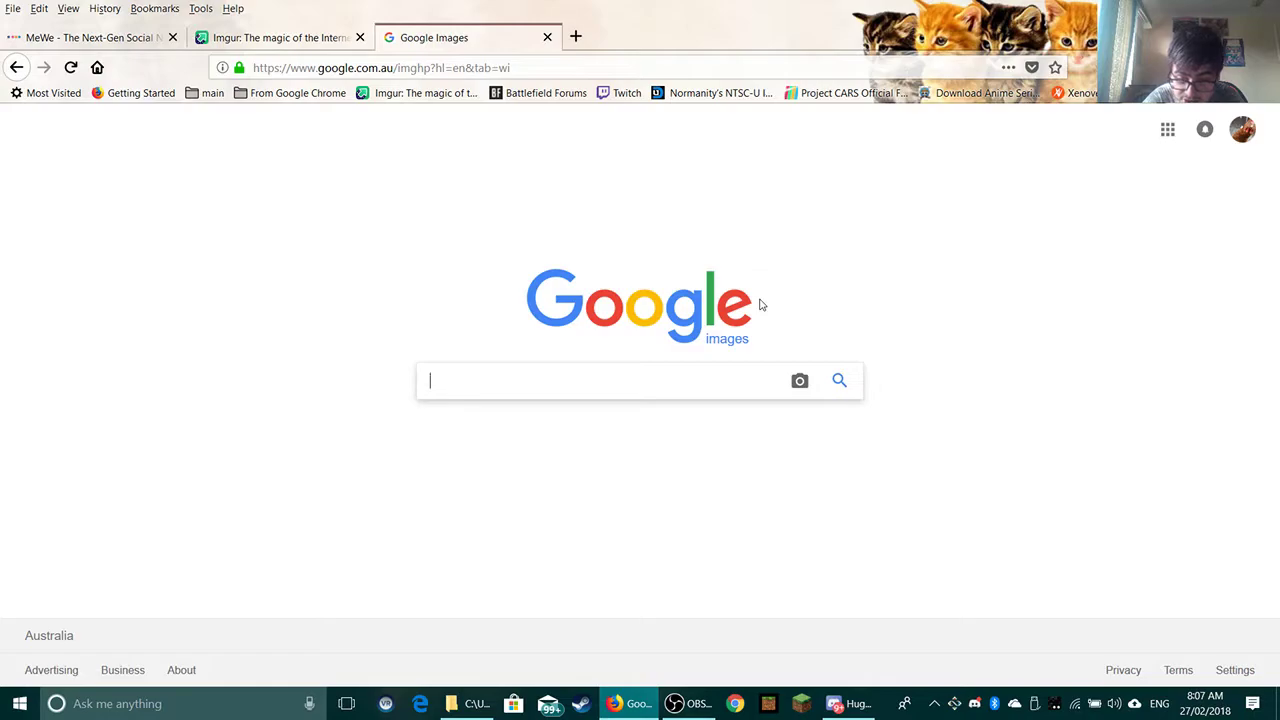
text(gioh)
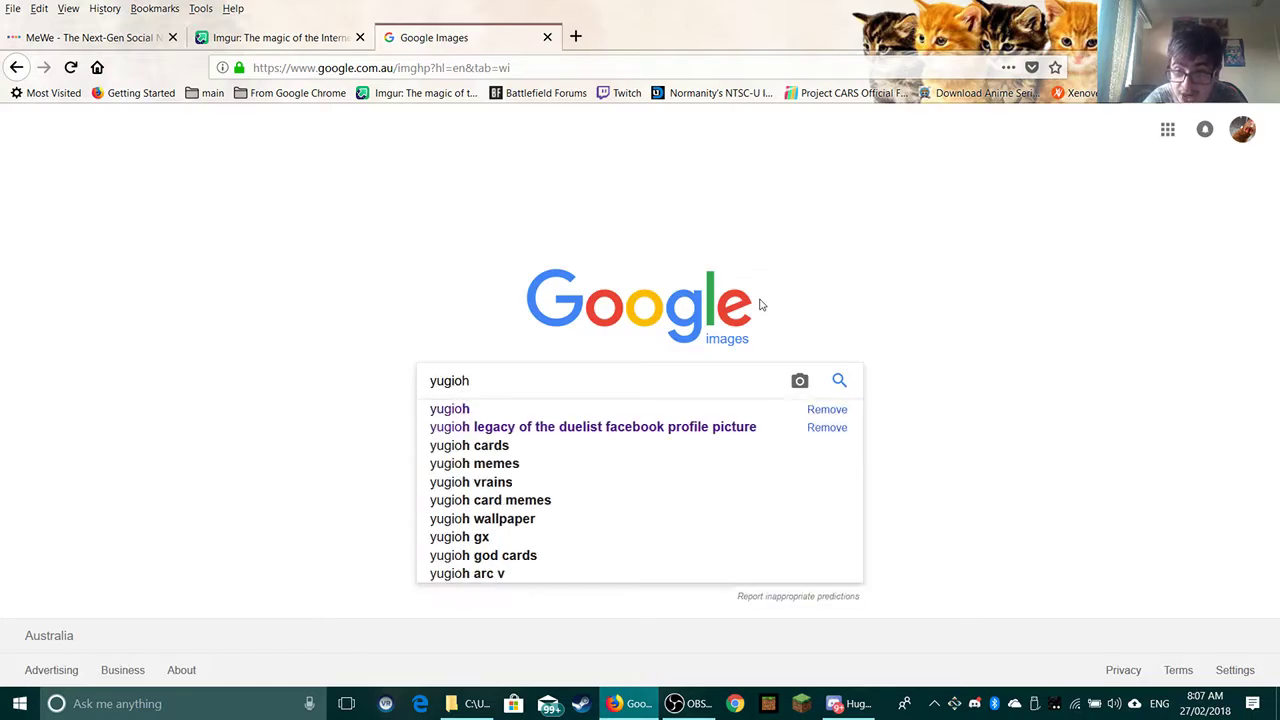
text( 5d)
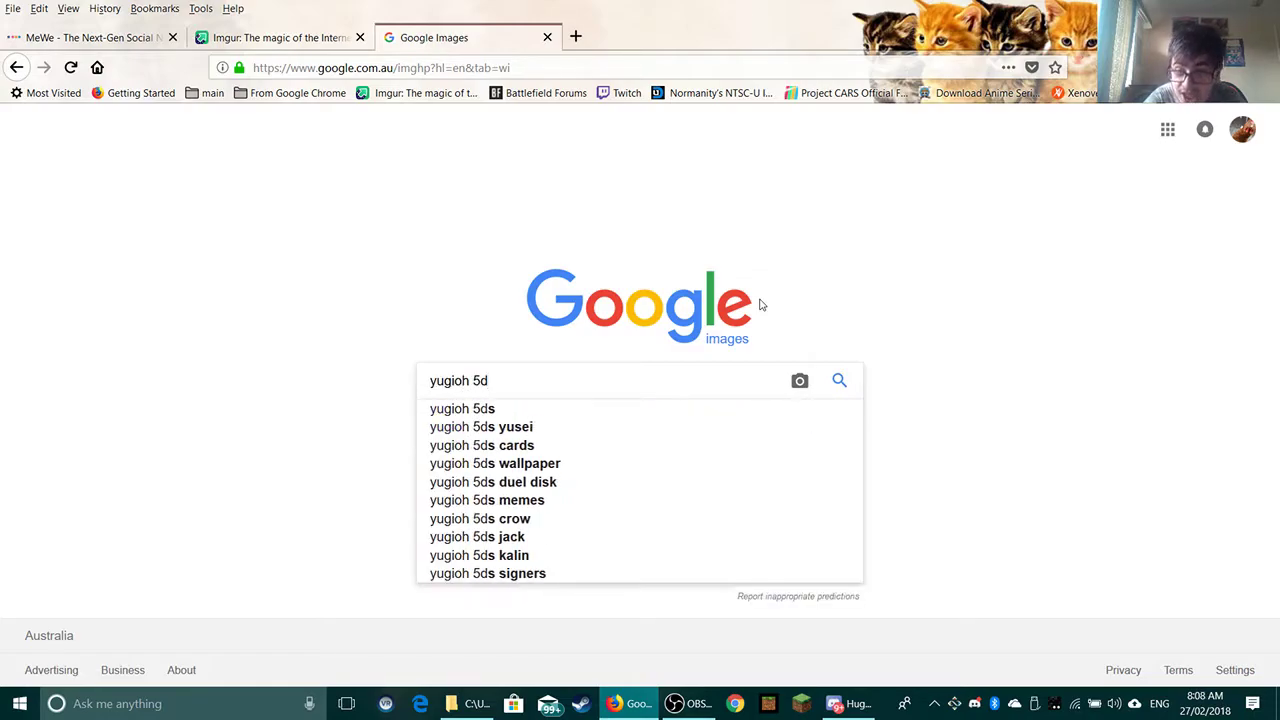
key(Return)
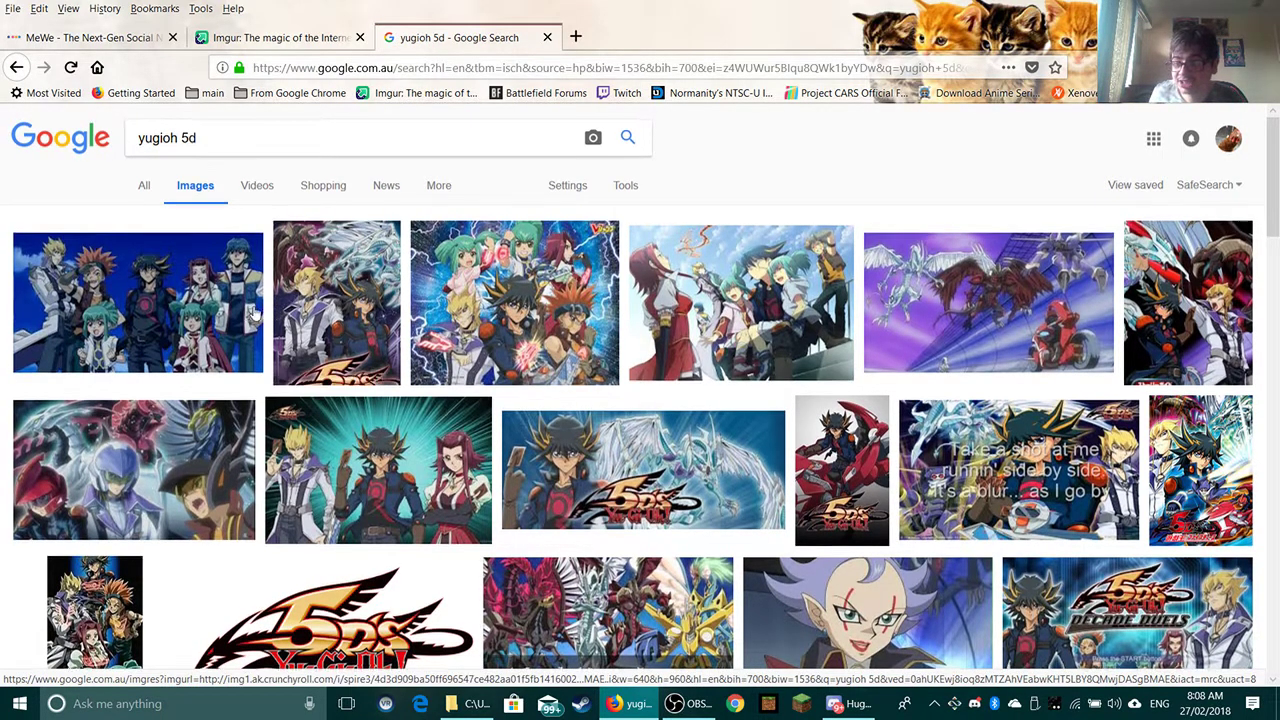
Open the YGO5D133.jpg Yu-Gi-Oh 5D's result at full size and copy its image URL
scroll(300, 306, down, 3)
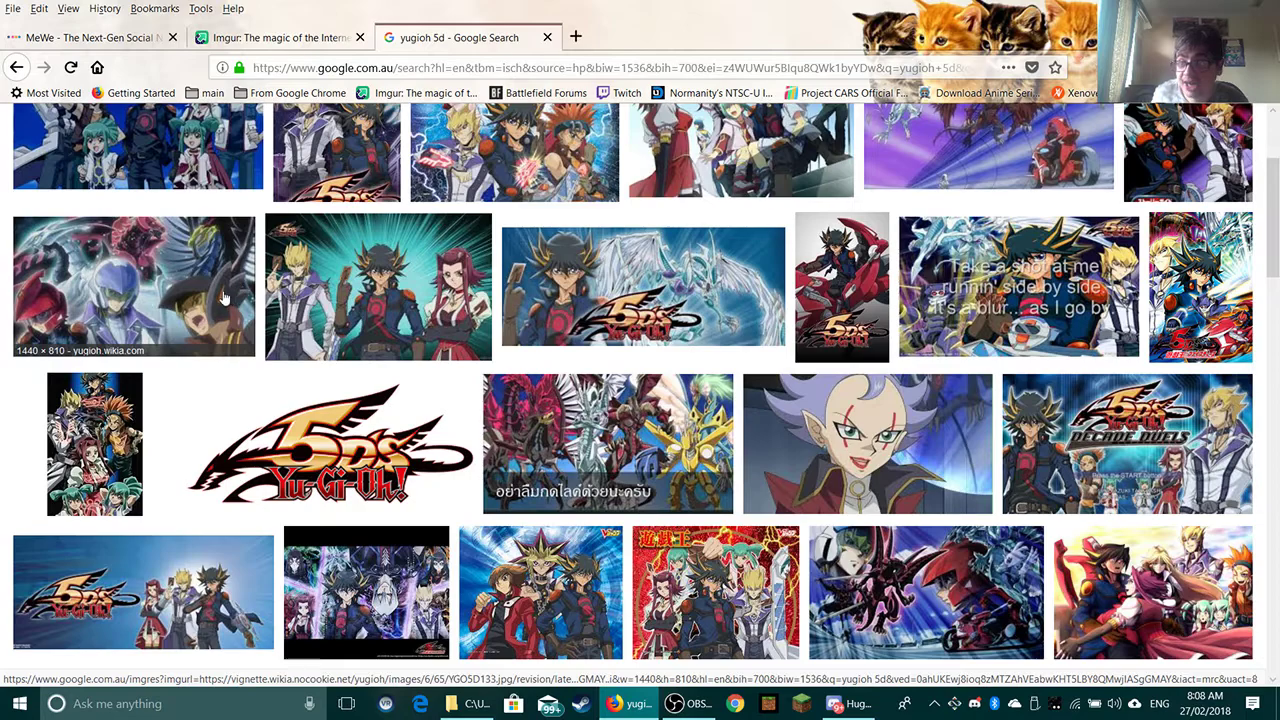
click(222, 299)
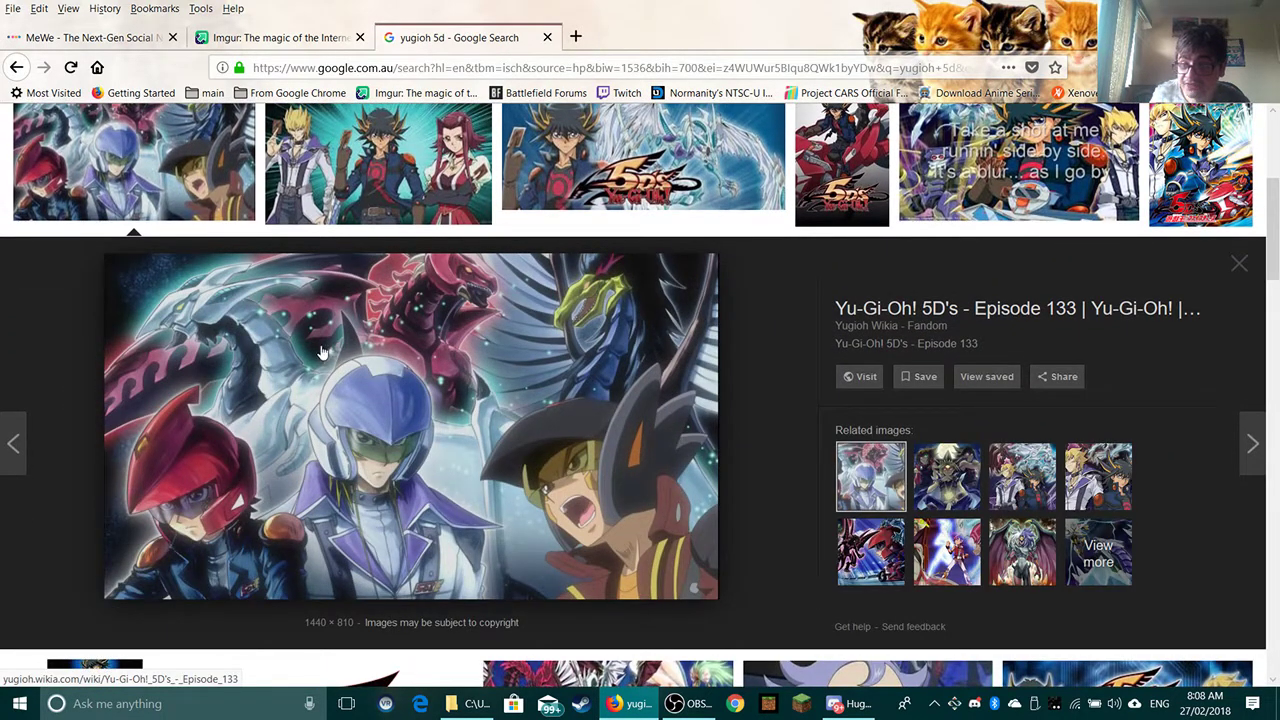
right_click(318, 363)
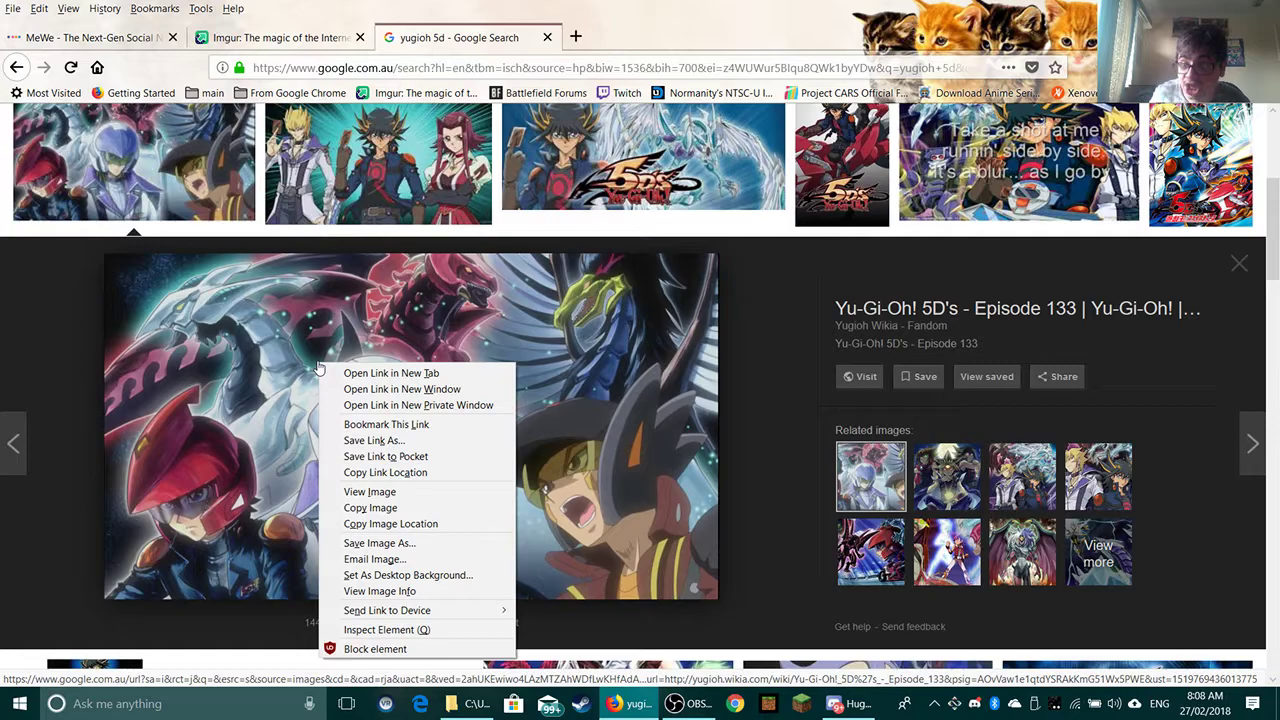
click(373, 492)
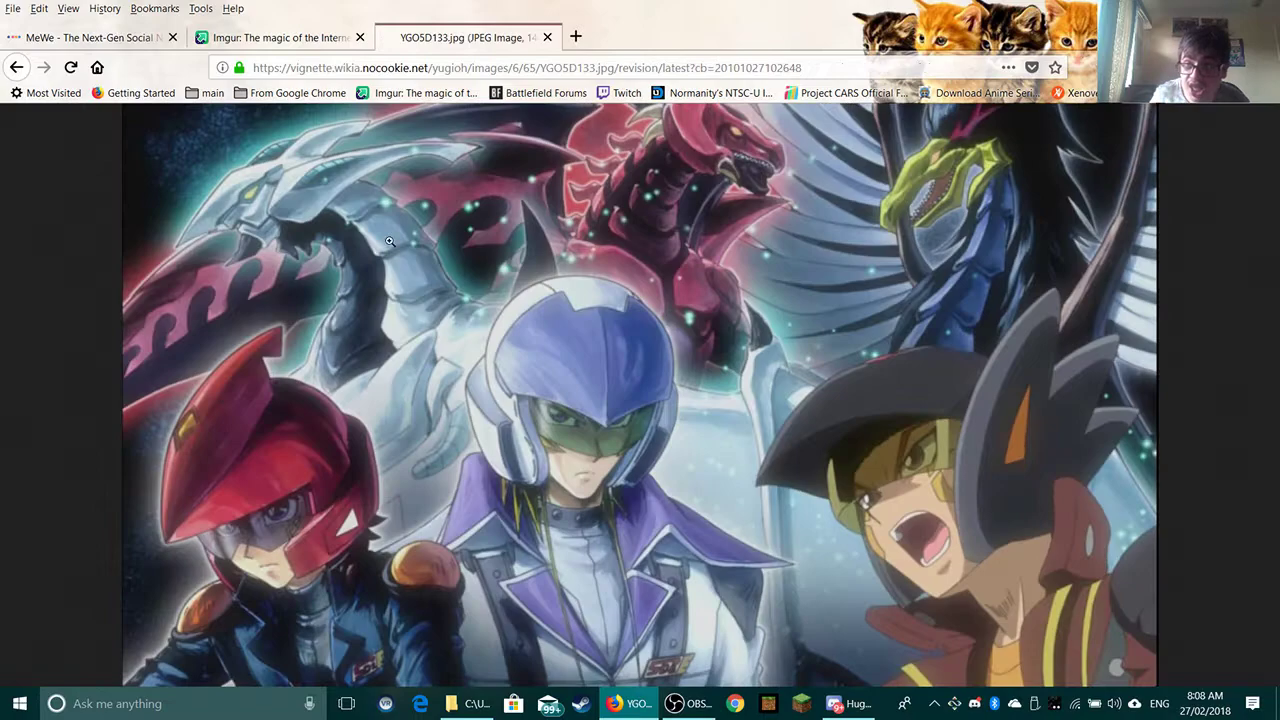
click(426, 66)
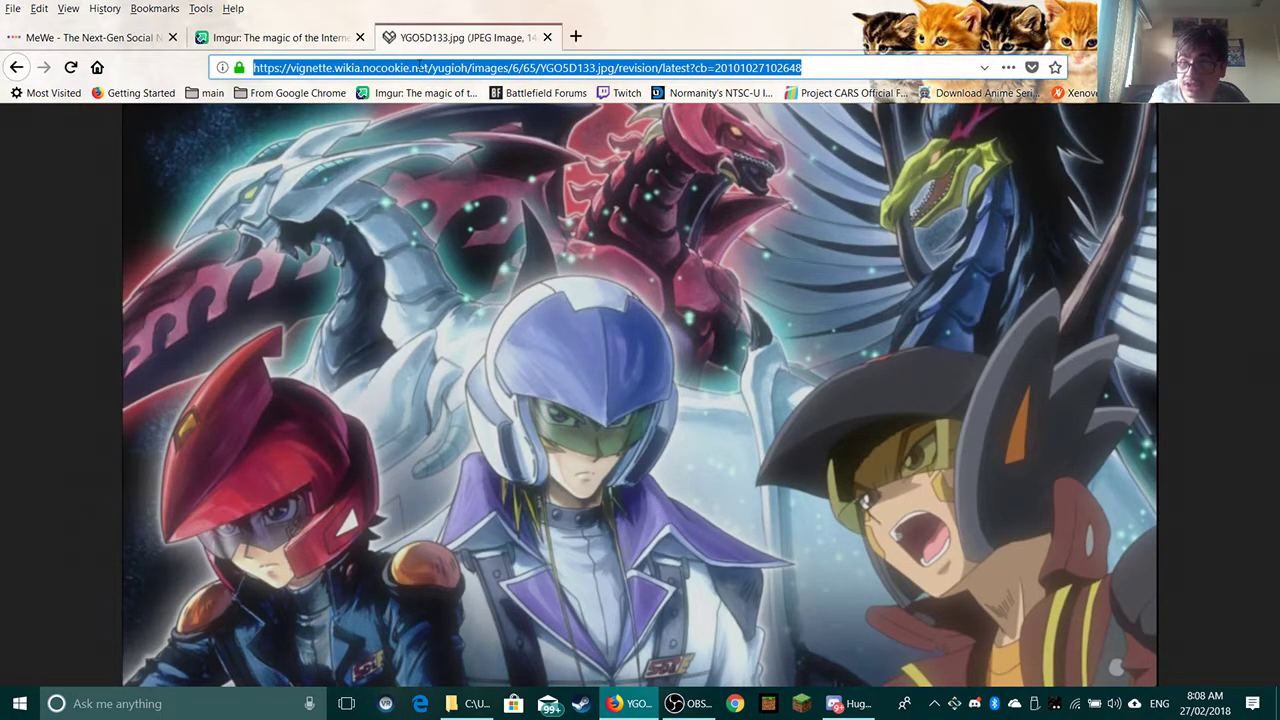
right_click(416, 67)
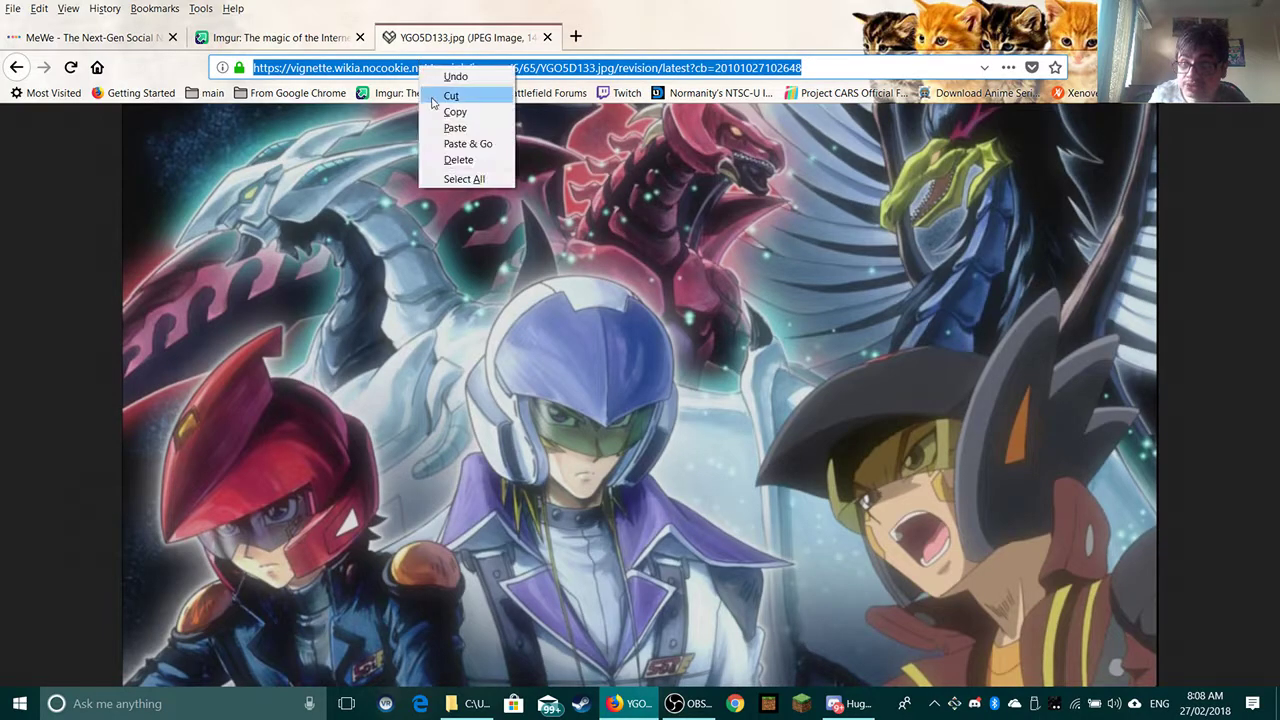
click(443, 110)
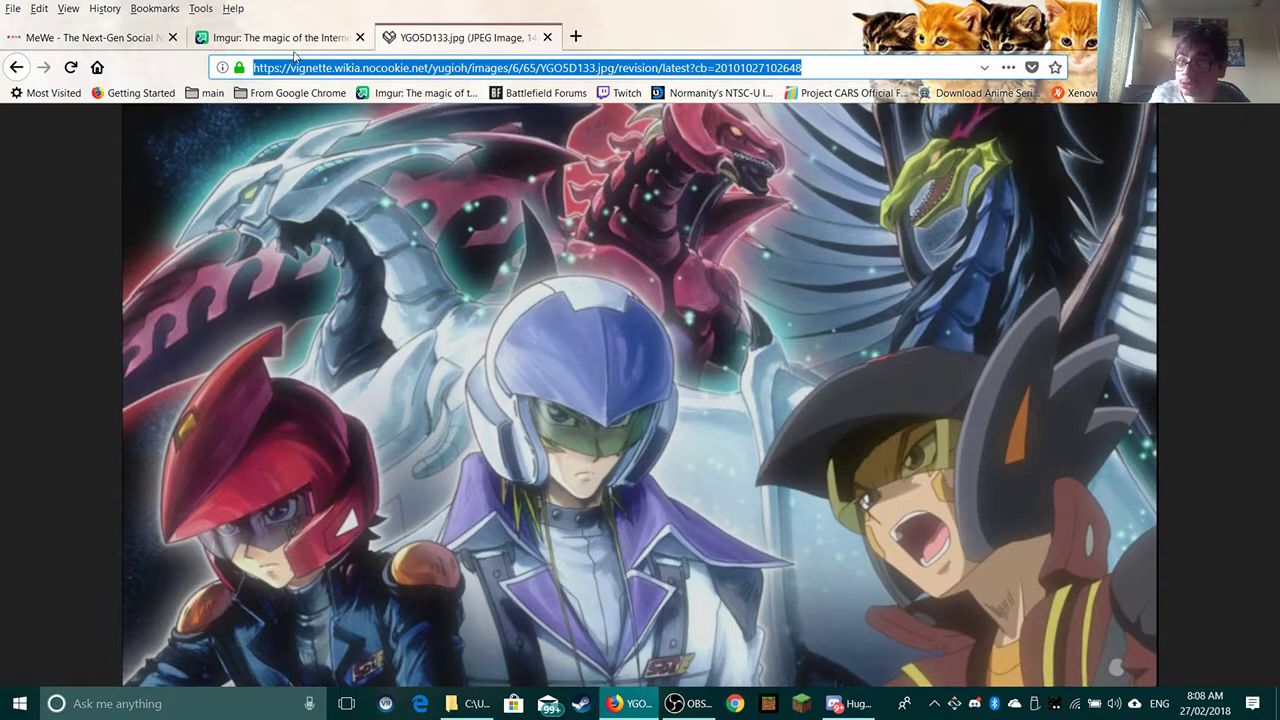
Paste the YGO5D133.jpg link into a new videos games and tech group post and share it
click(140, 38)
scroll(400, 250, up, 5)
scroll(460, 315, up, 2)
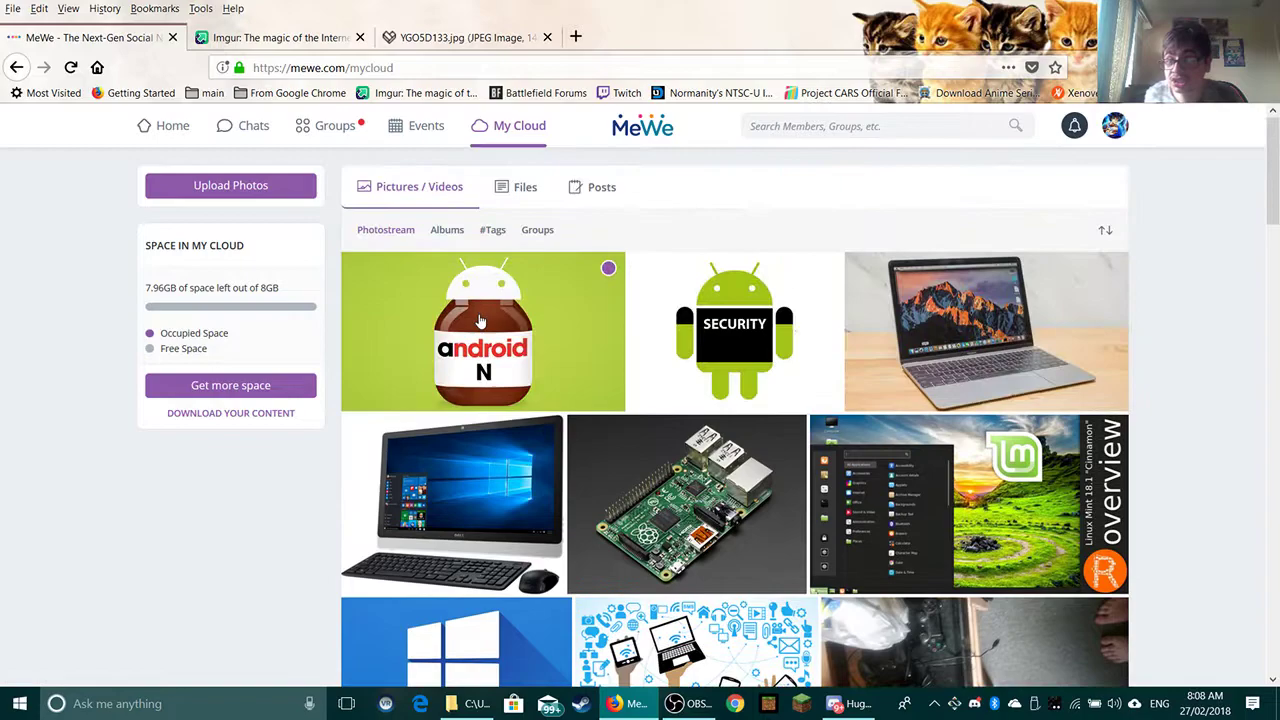
mouse_move(360, 152)
click(333, 210)
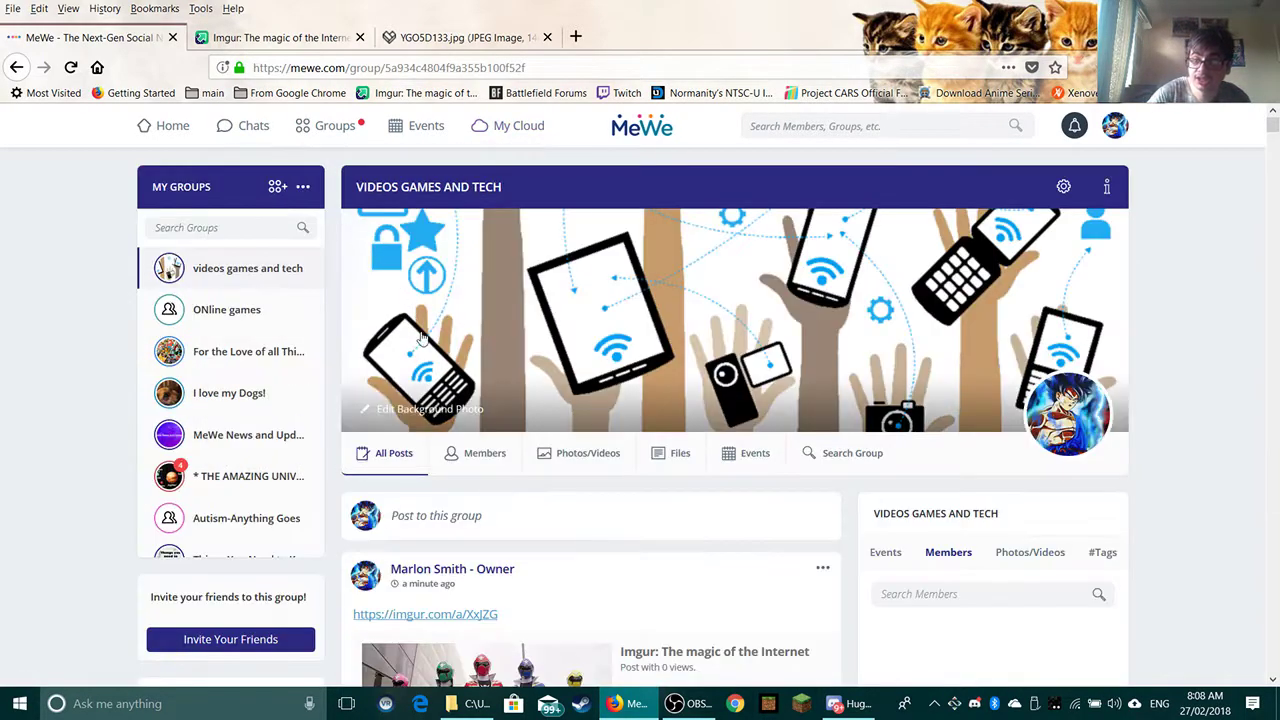
click(482, 515)
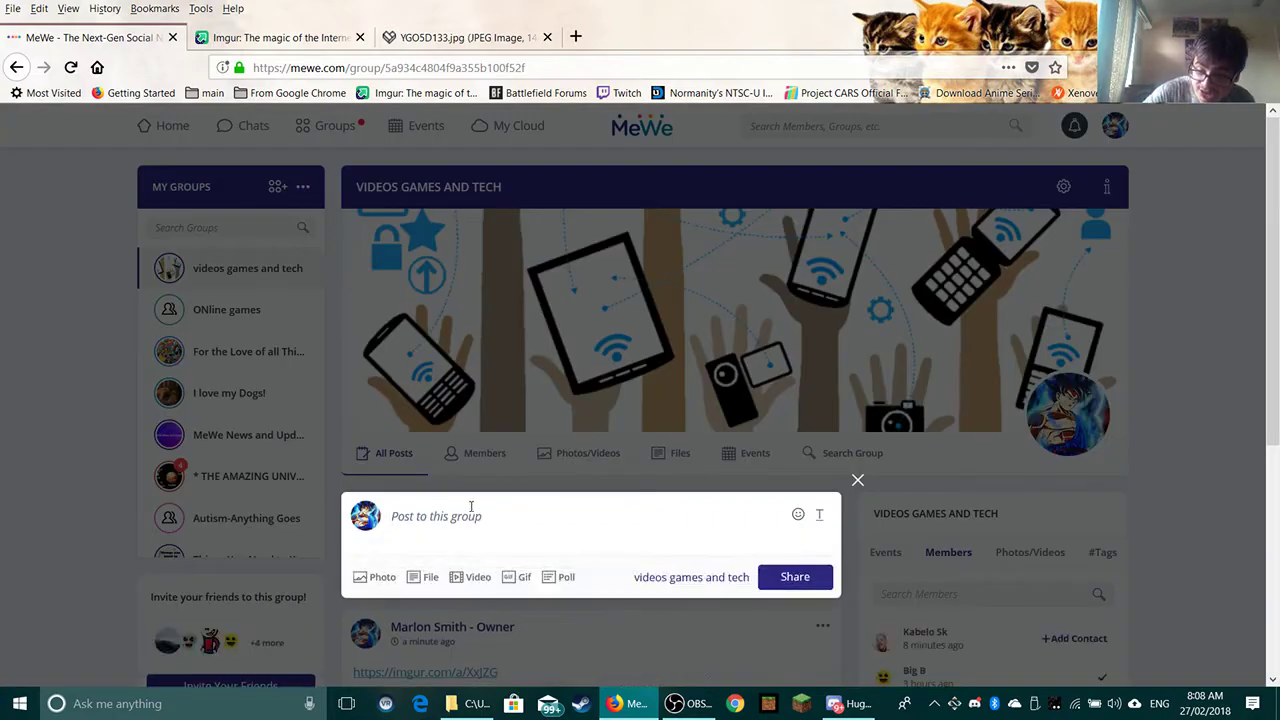
key(ctrl+v)
scroll(527, 430, down, 5)
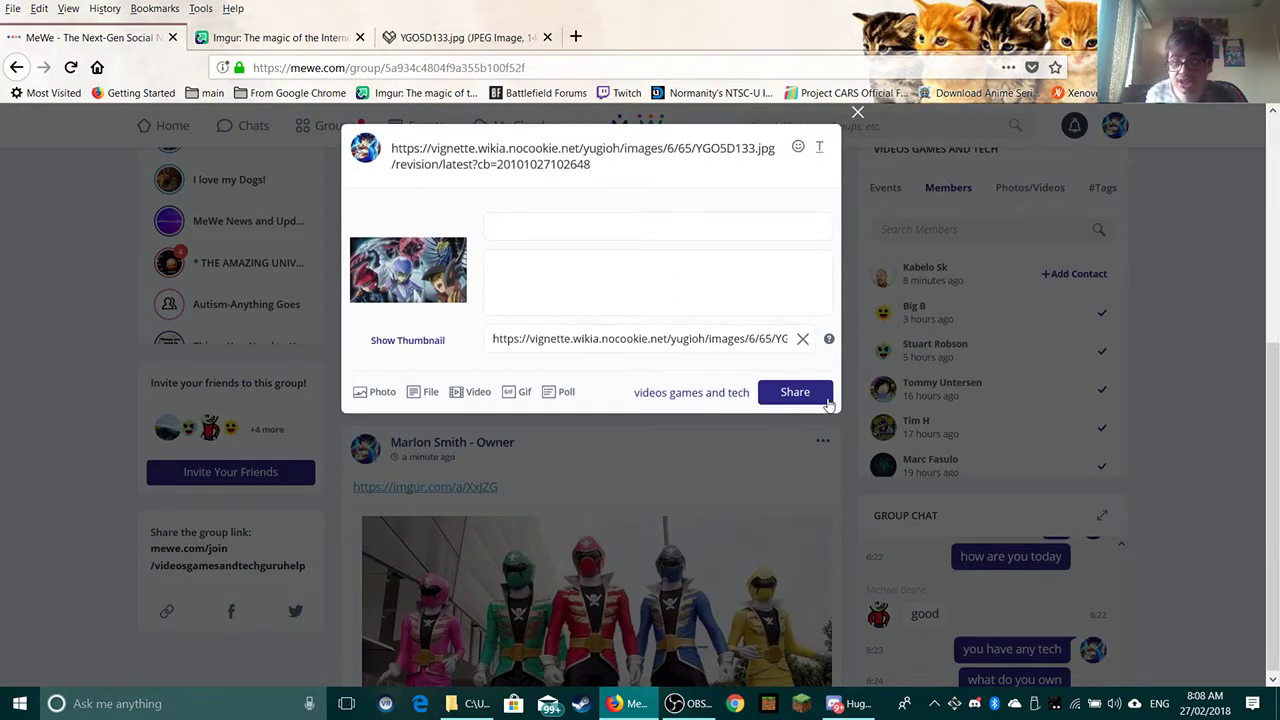
click(795, 392)
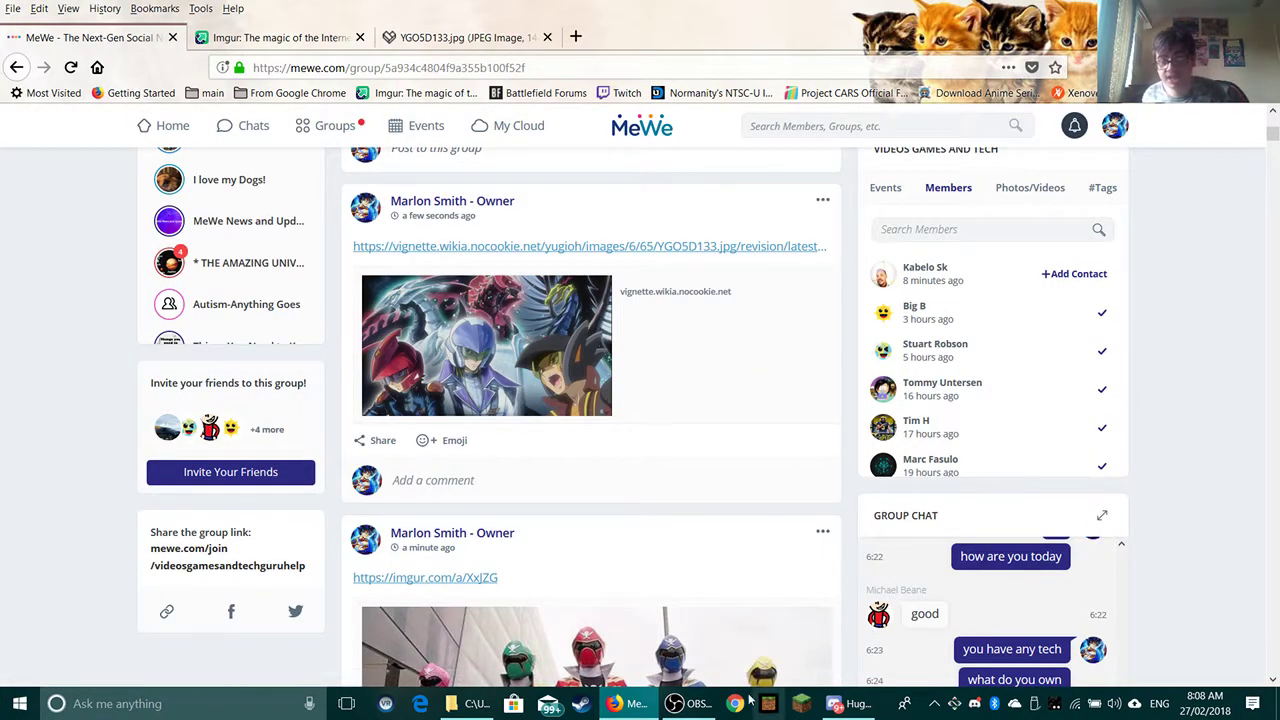
mouse_move(708, 710)
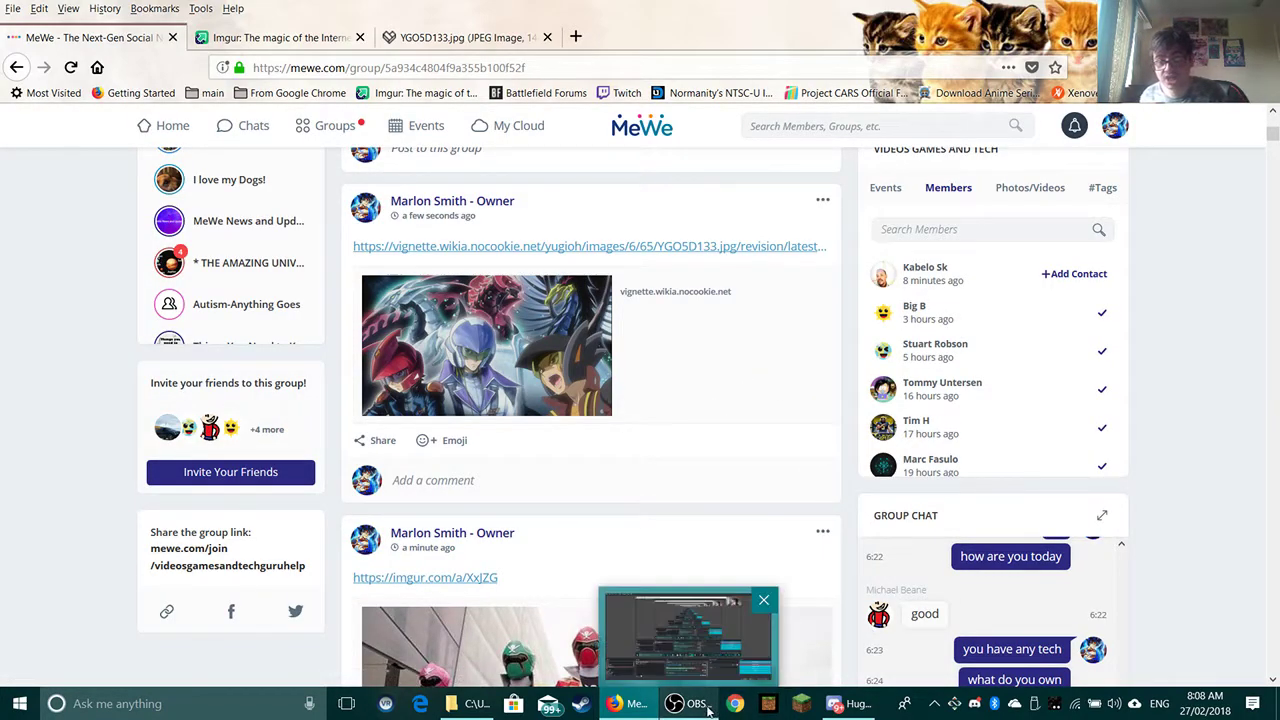
click(490, 706)
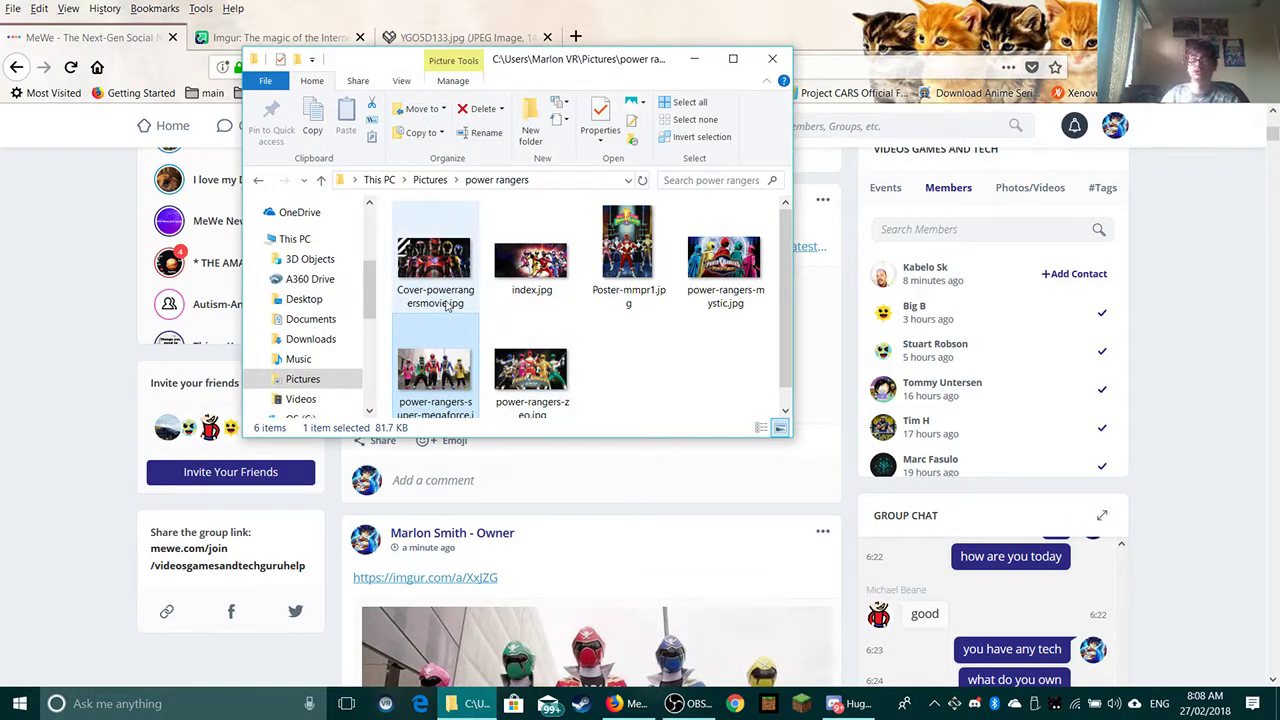
scroll(465, 327, down, 1)
scroll(524, 489, down, 5)
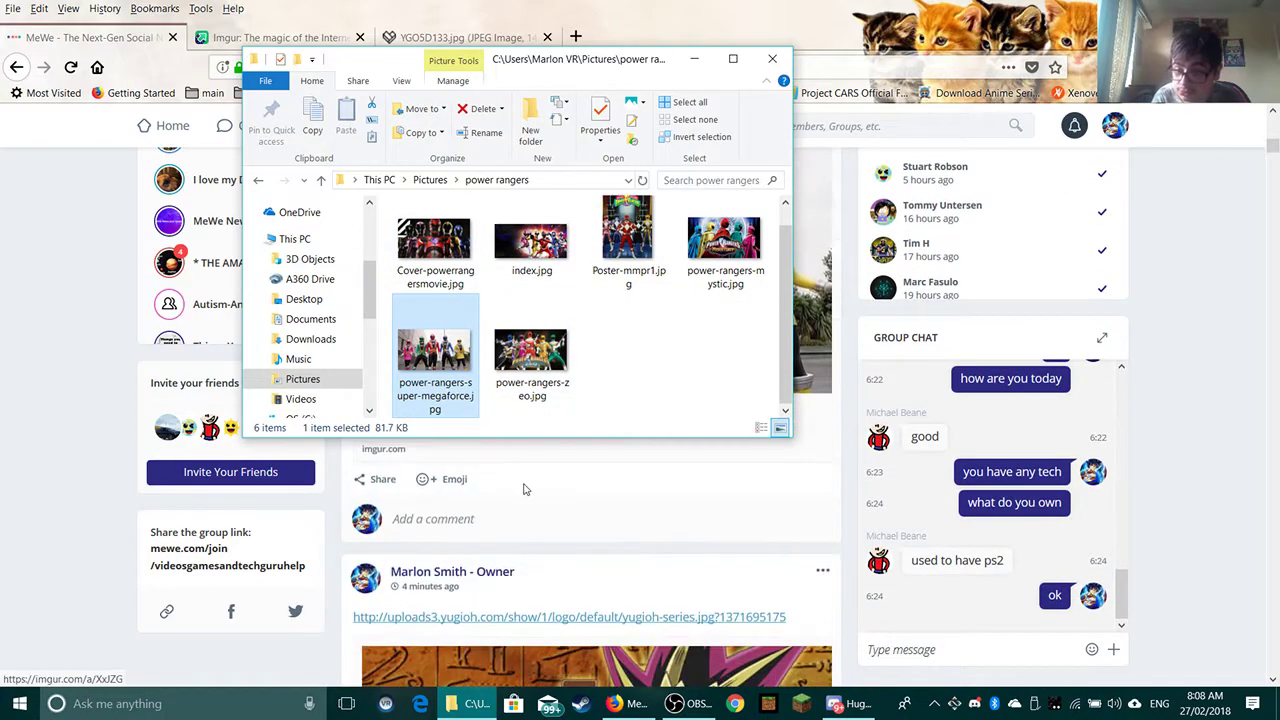
scroll(524, 489, down, 10)
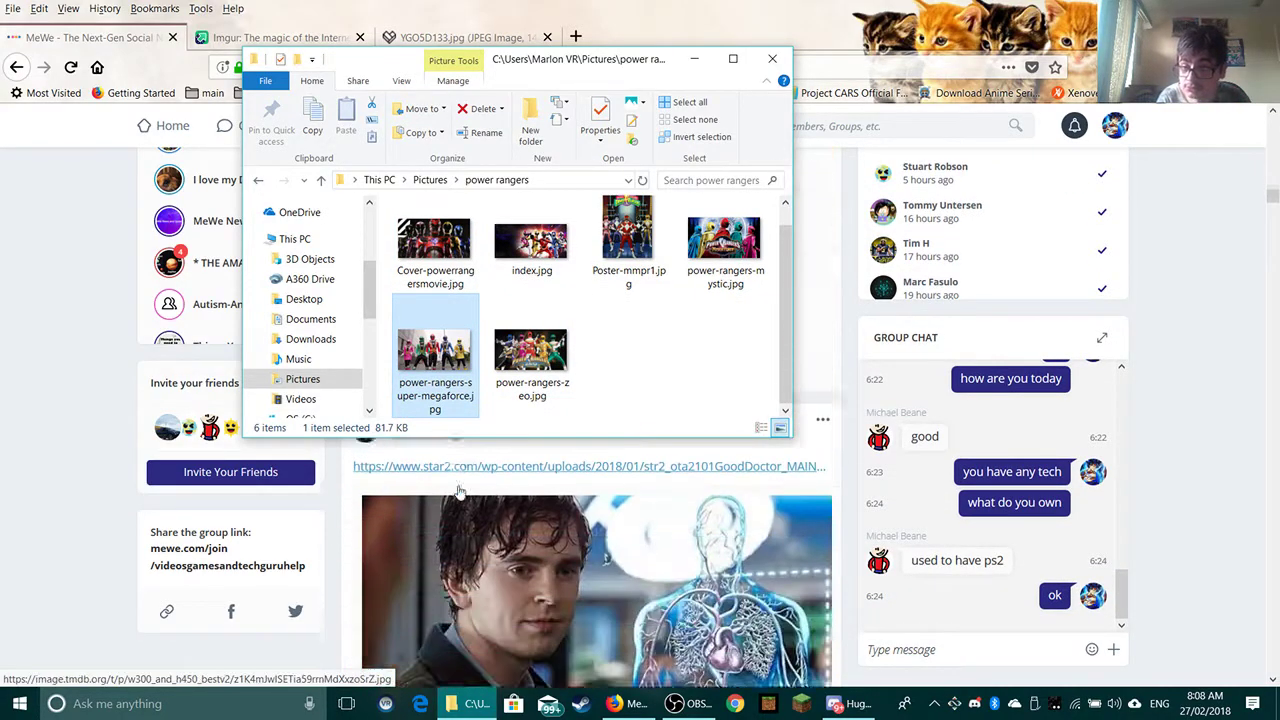
scroll(458, 490, up, 10)
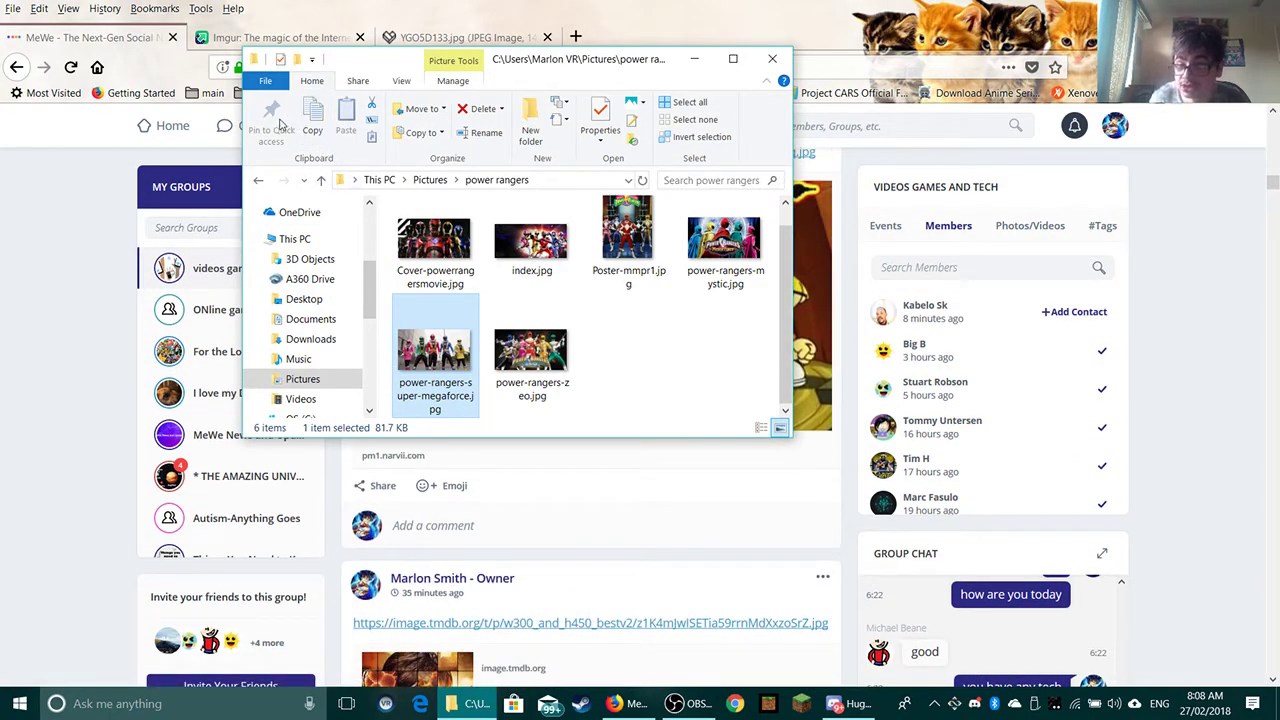
click(695, 60)
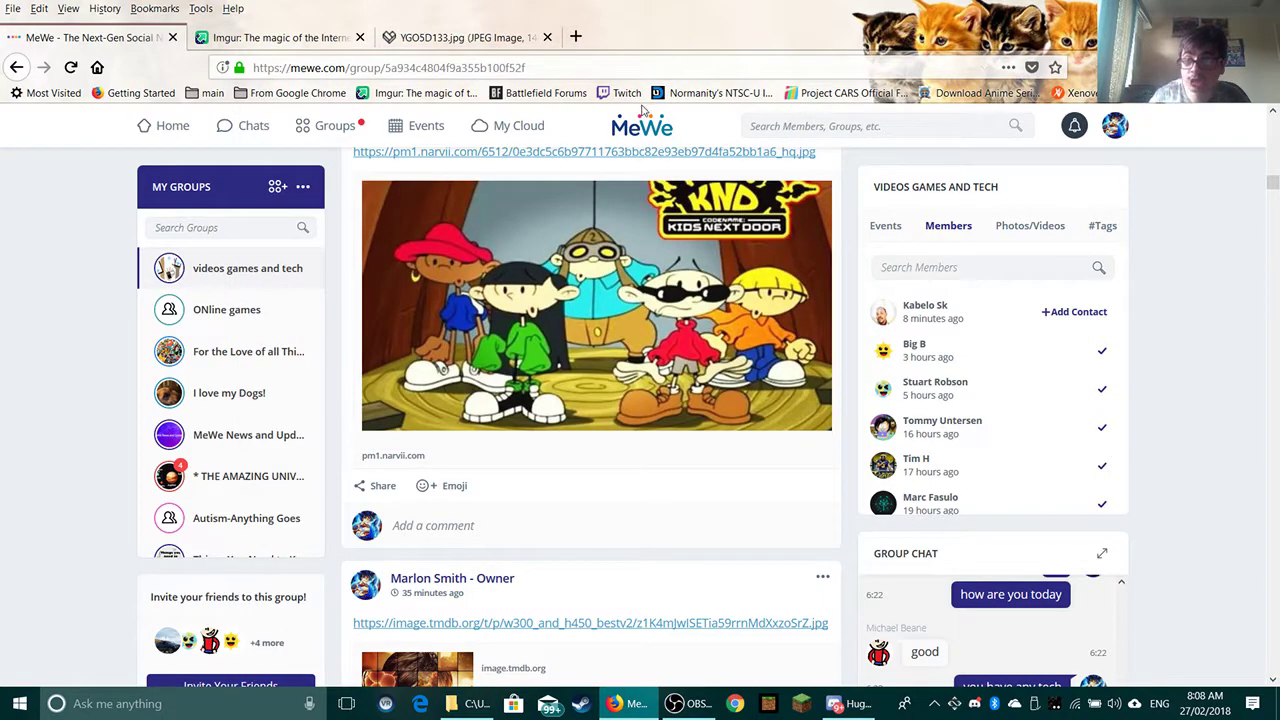
scroll(686, 194, up, 10)
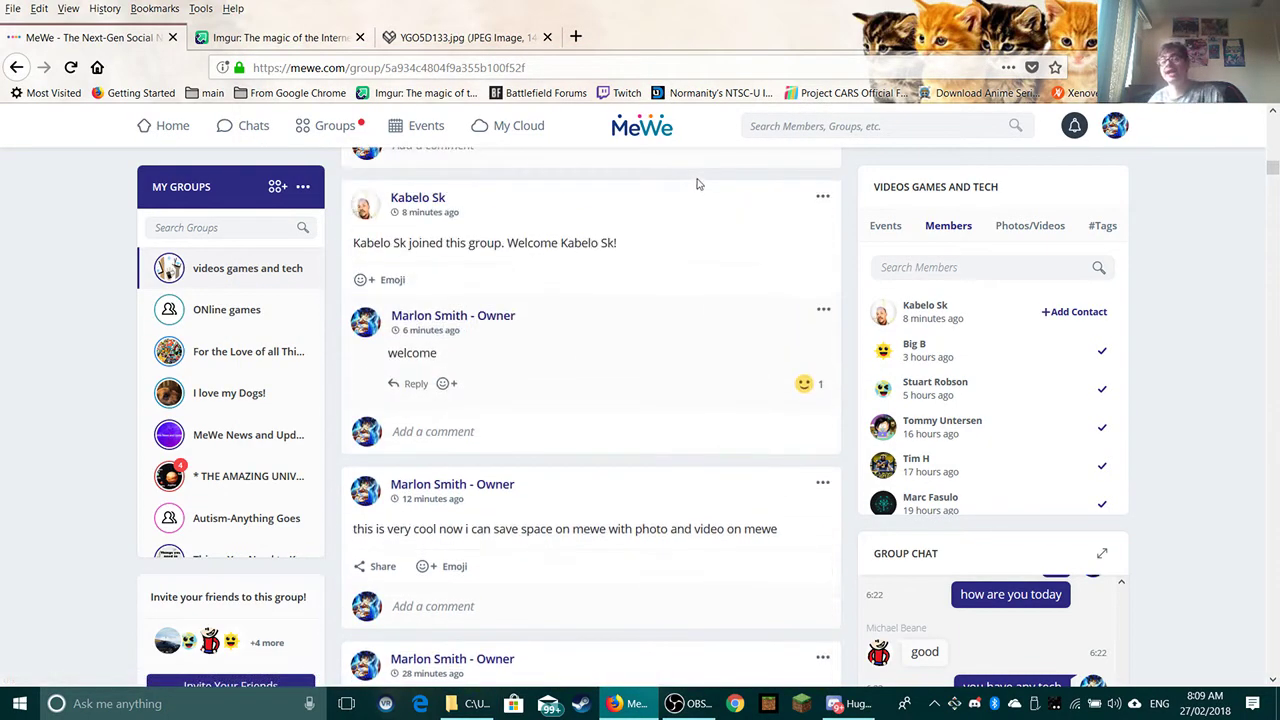
scroll(710, 170, up, 10)
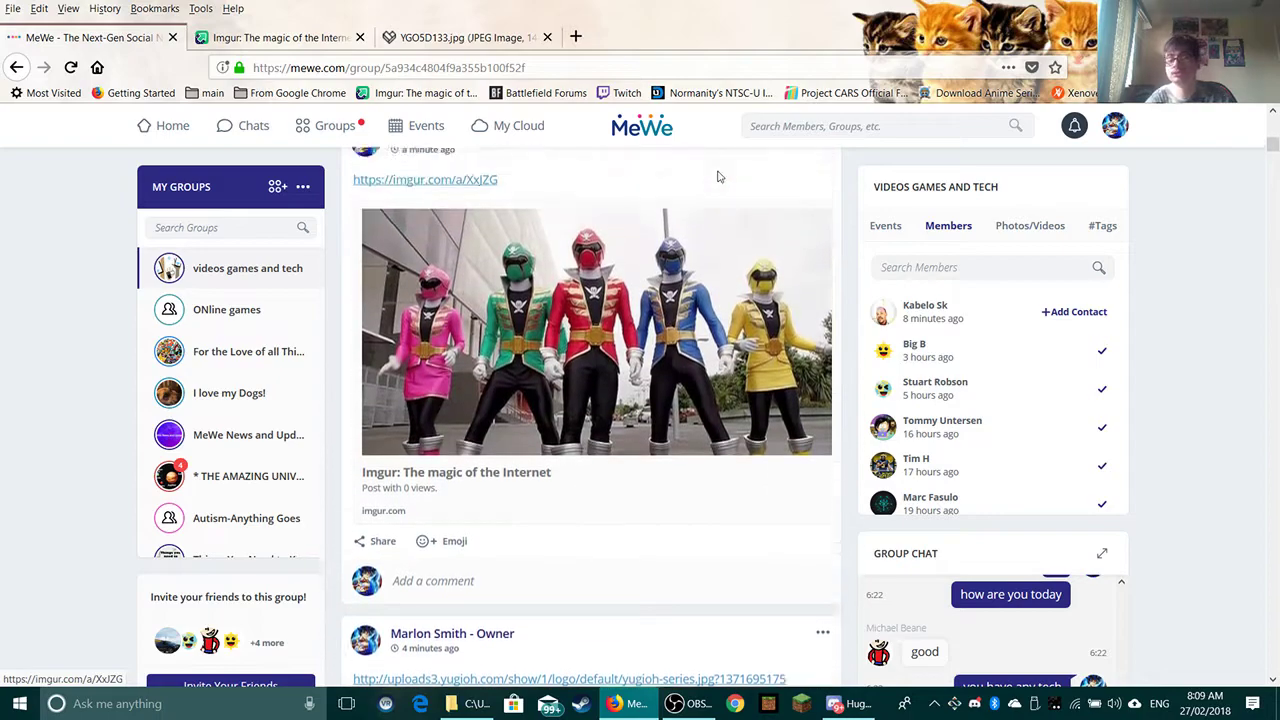
scroll(710, 187, up, 5)
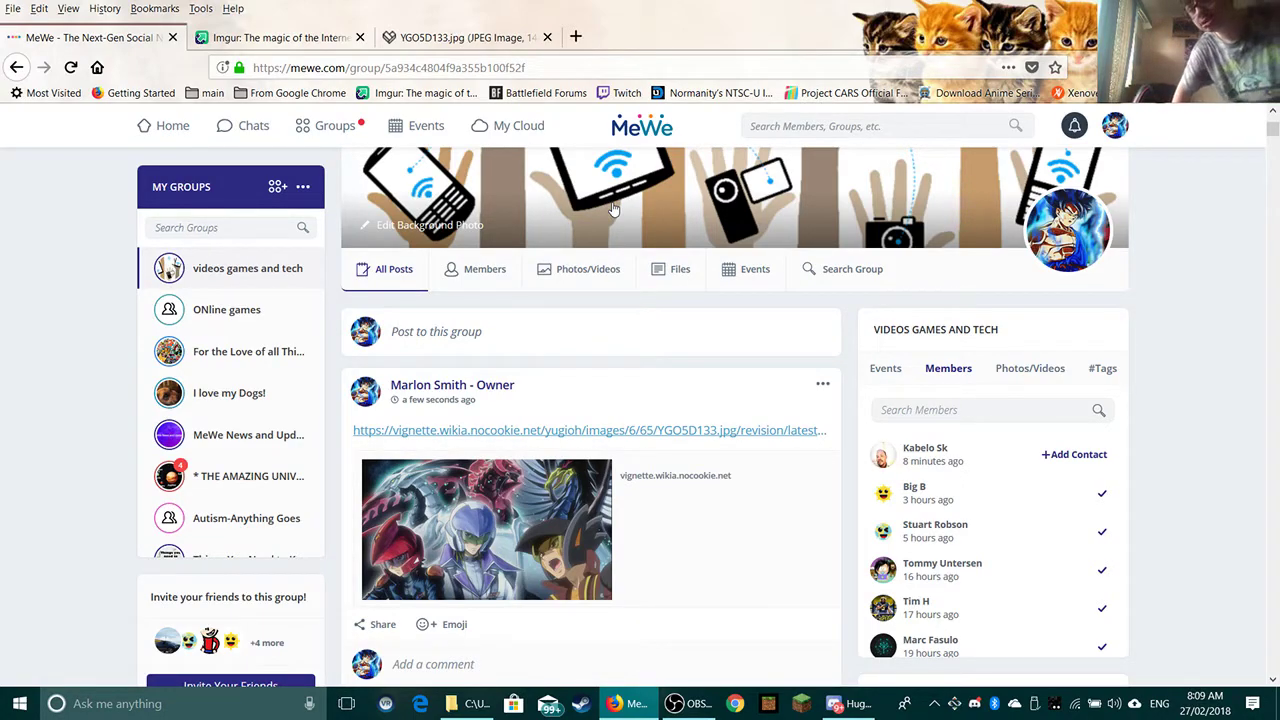
Show My Cloud with 7.96GB of 8GB free, then close the Chrome window
click(537, 132)
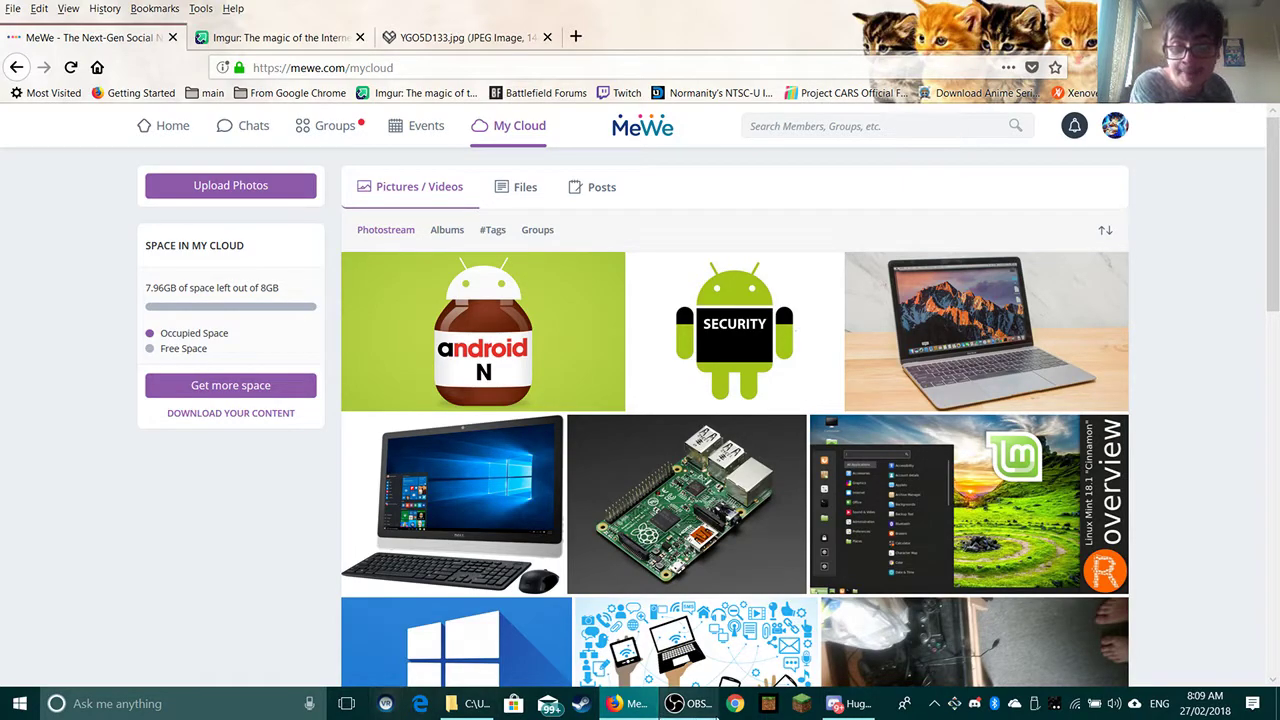
click(731, 705)
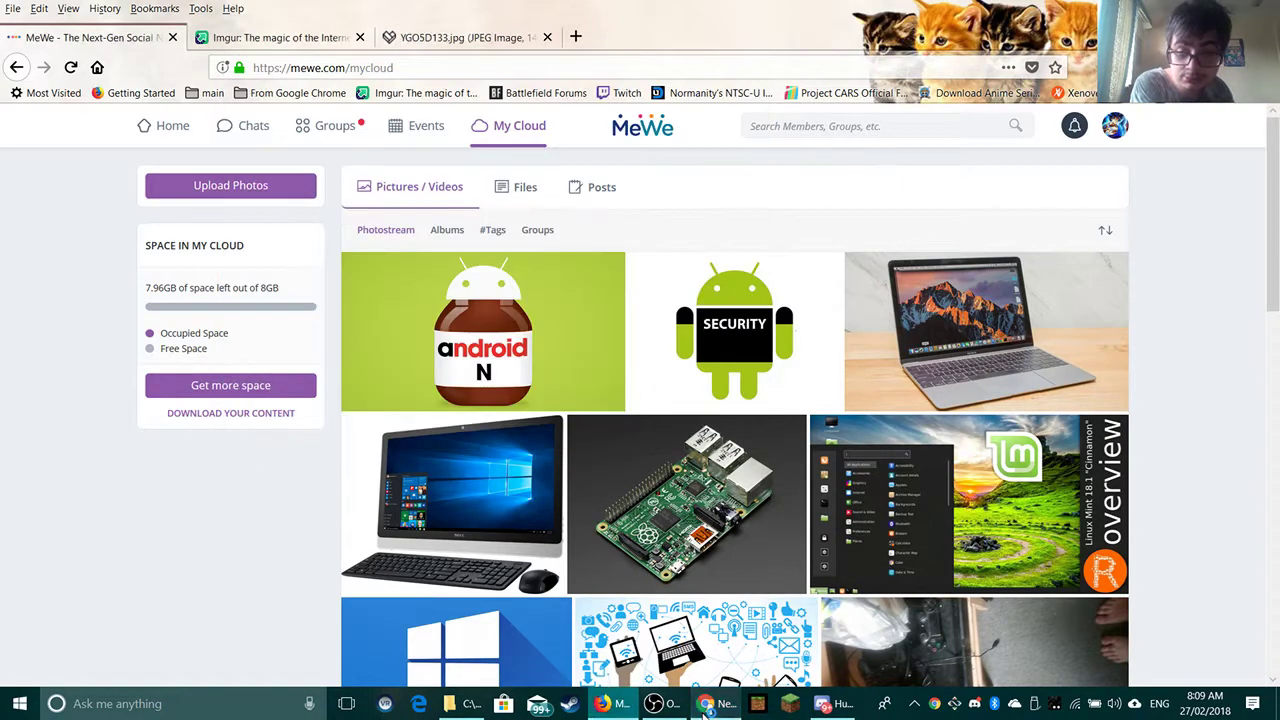
right_click(707, 707)
click(712, 666)
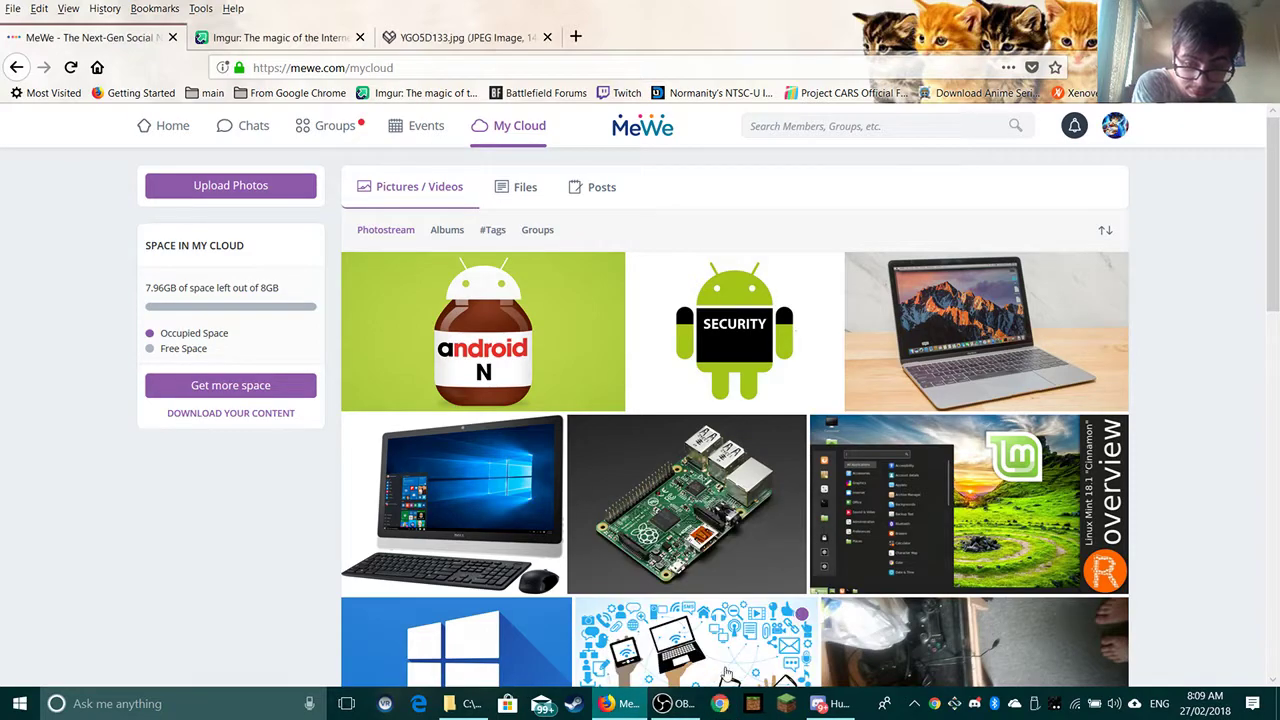
Exit Chrome from the system tray and bring OBS Studio to the front
right_click(936, 702)
click(975, 688)
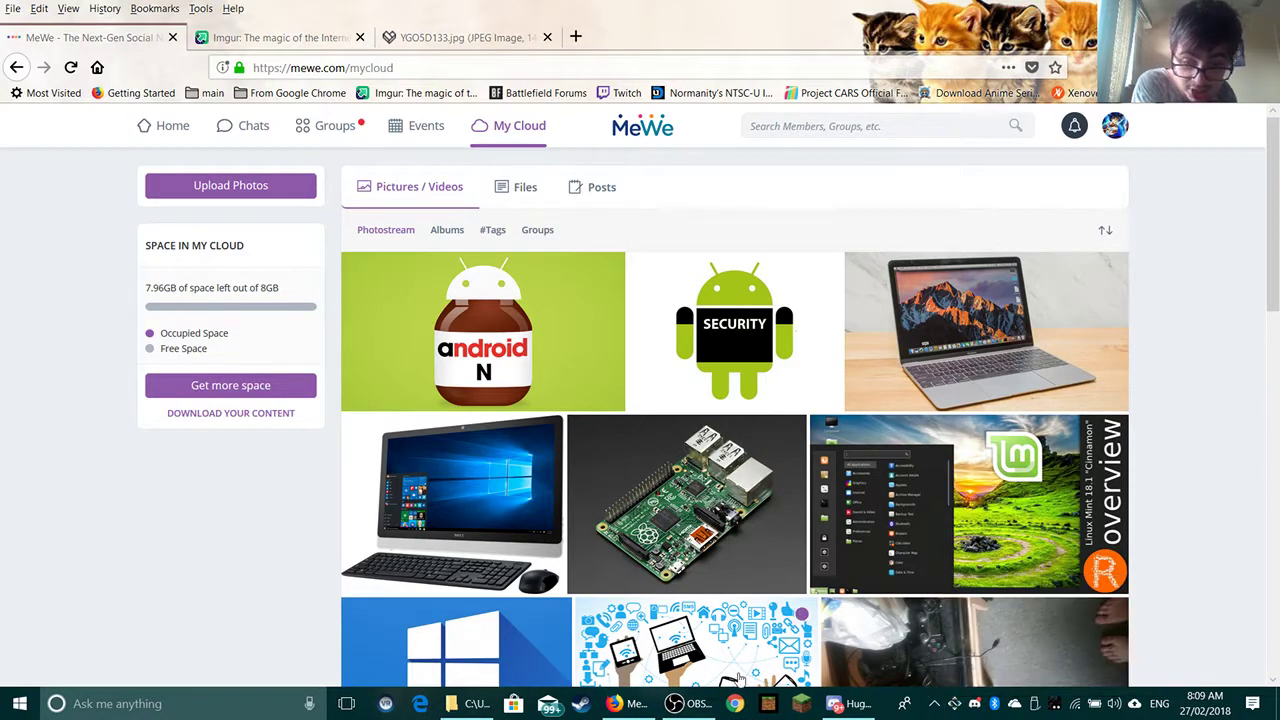
click(688, 703)
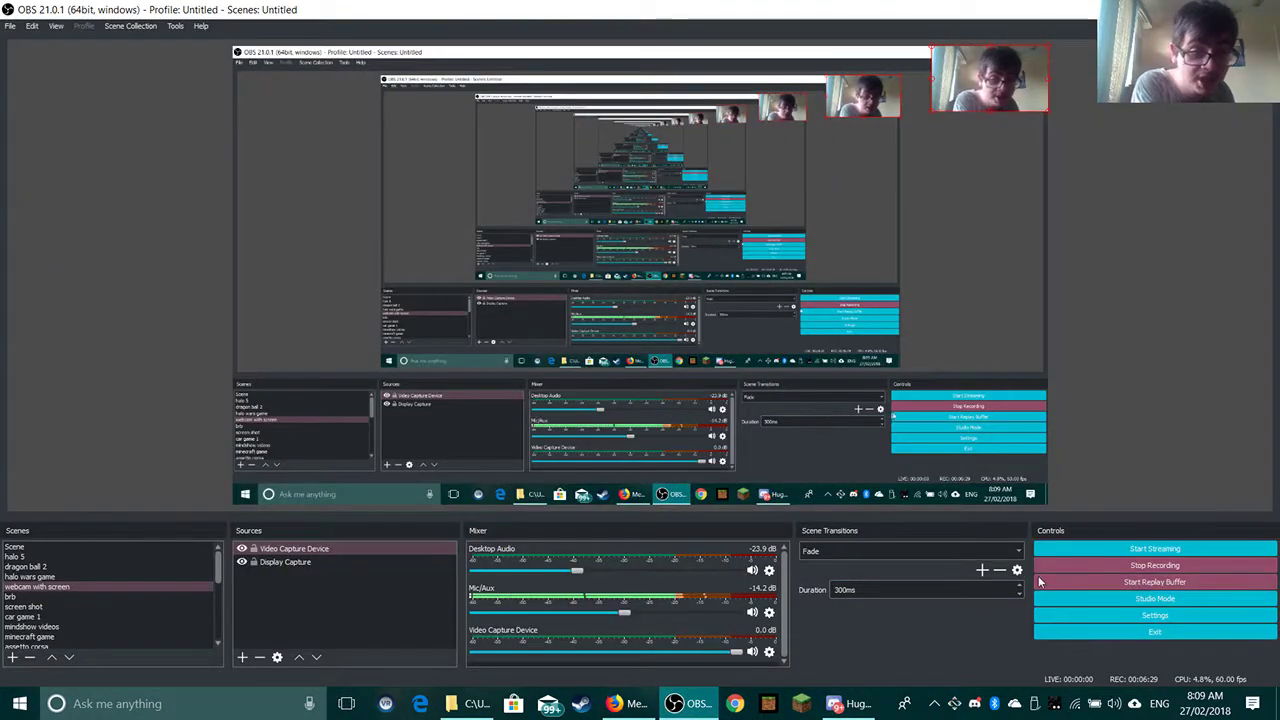